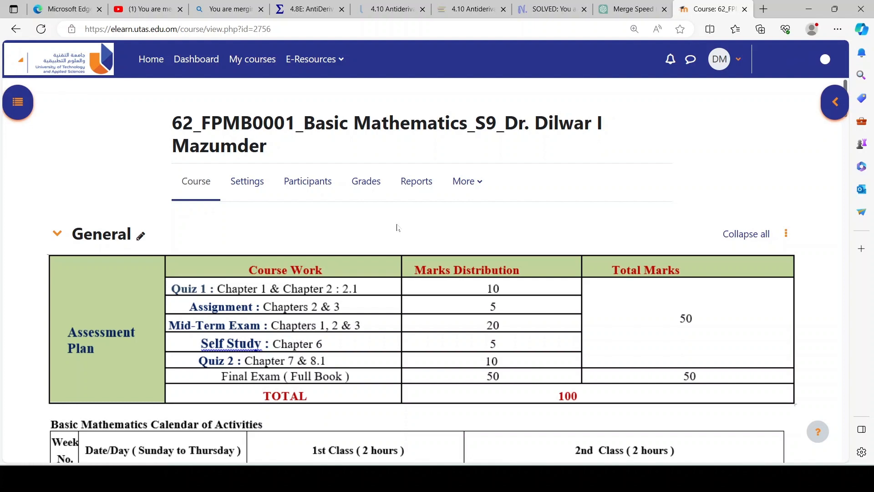
Step: Open the 62_FPMB0001 Basic Mathematics S9 course from the course overview and switch its edit mode off and on again
scroll(397, 228, down, 4)
scroll(396, 152, up, 4)
click(243, 68)
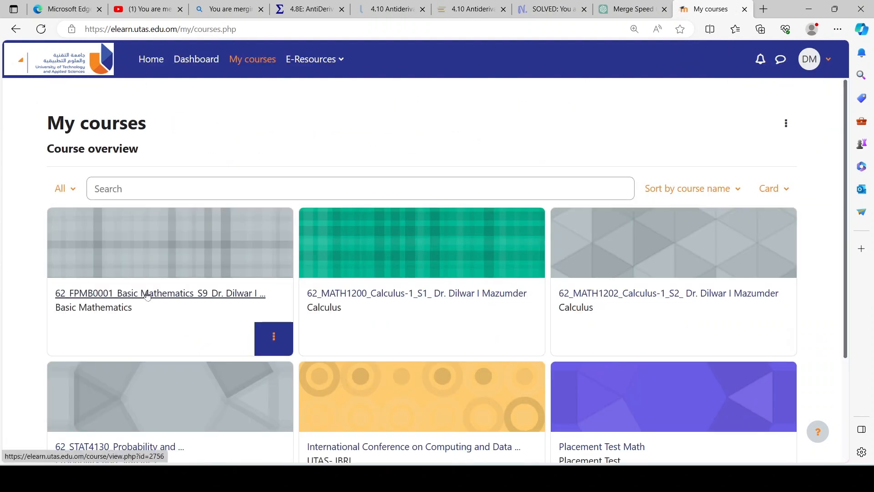
triple_click(191, 296)
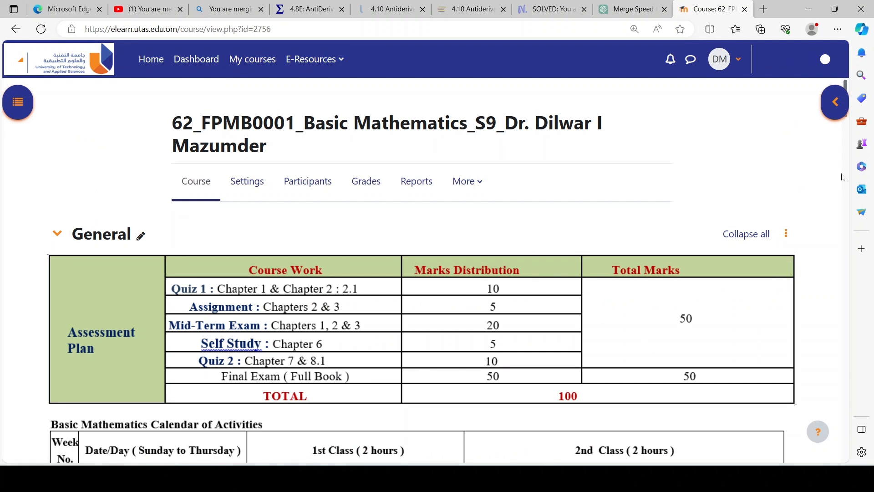
click(822, 61)
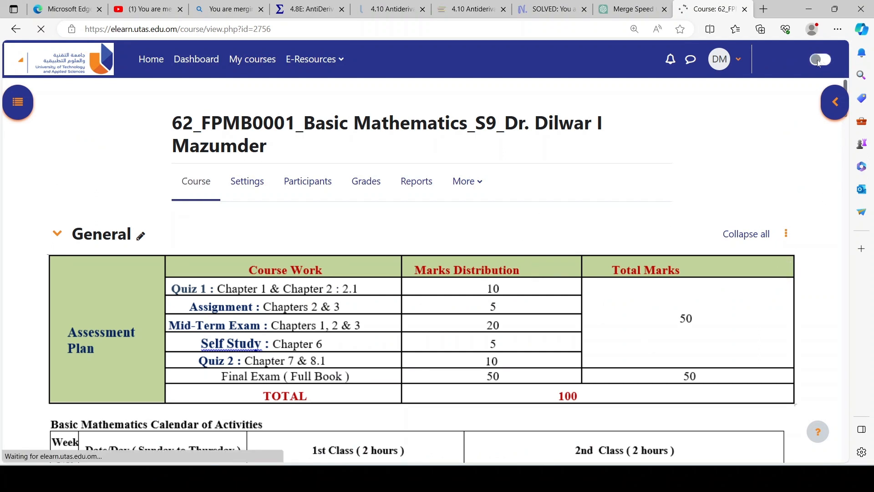
click(817, 60)
Step: Add a new Quiz activity to the 22 October - 28 October section of the course
scroll(587, 362, down, 10)
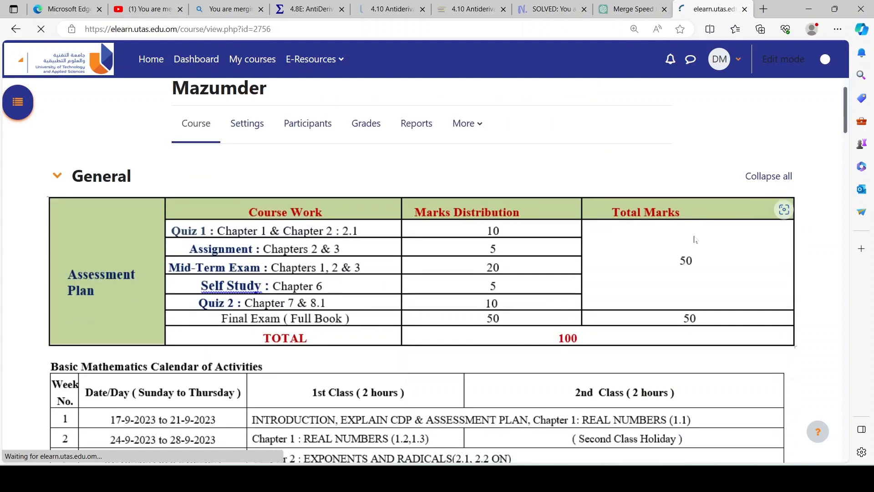
scroll(587, 361, down, 15)
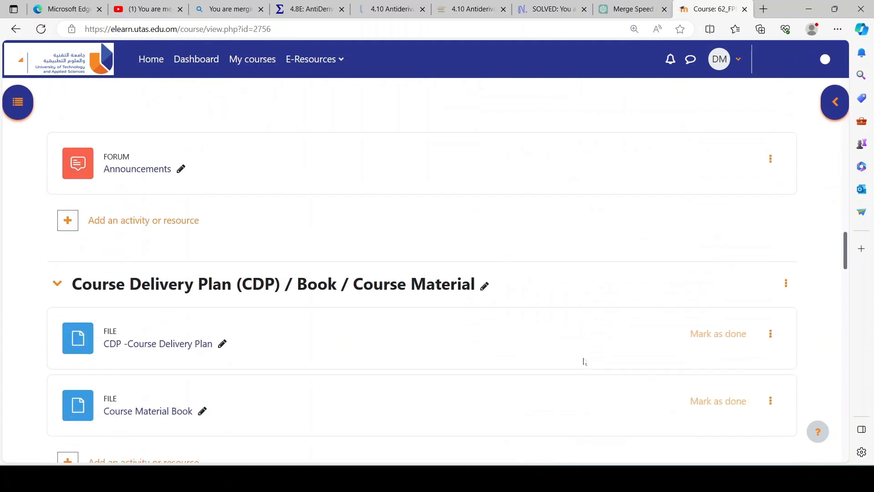
scroll(287, 298, down, 13)
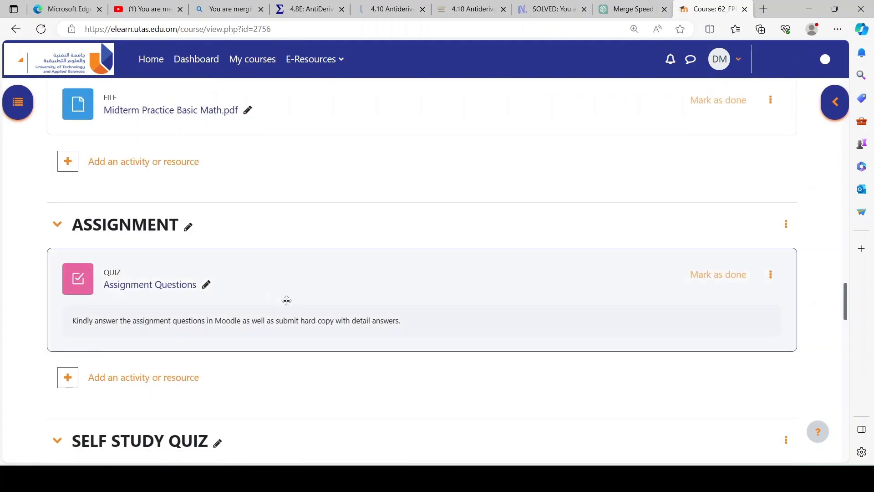
scroll(287, 328, down, 3)
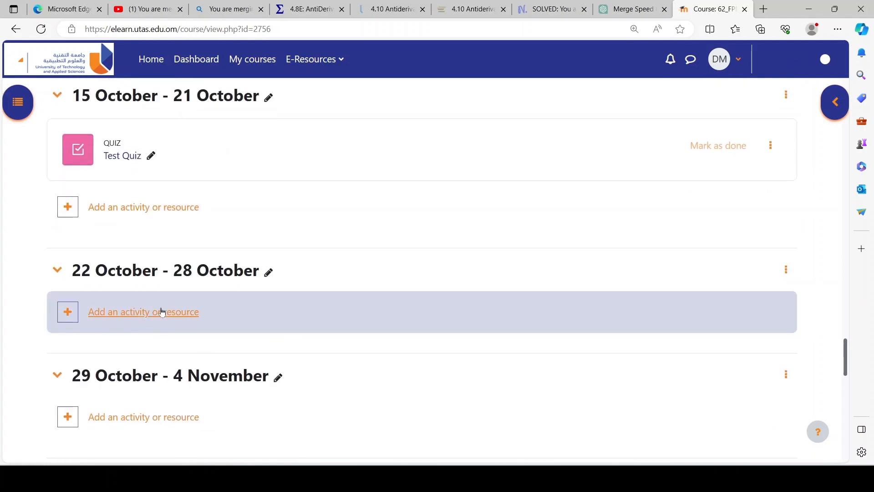
click(154, 313)
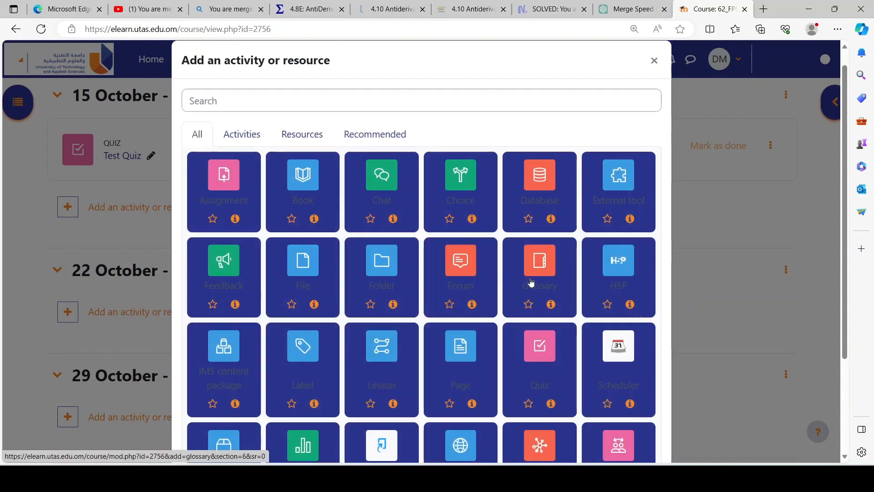
click(545, 349)
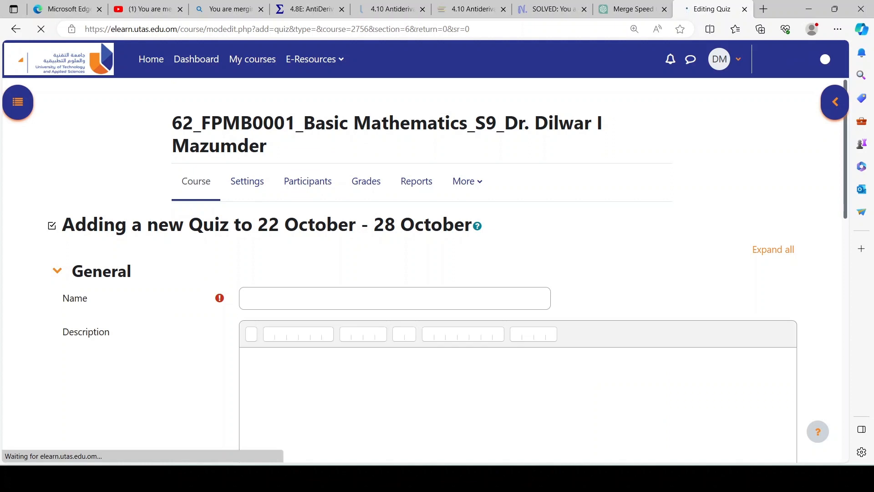
Step: Name the new quiz "Test Quiz 1"
click(291, 299)
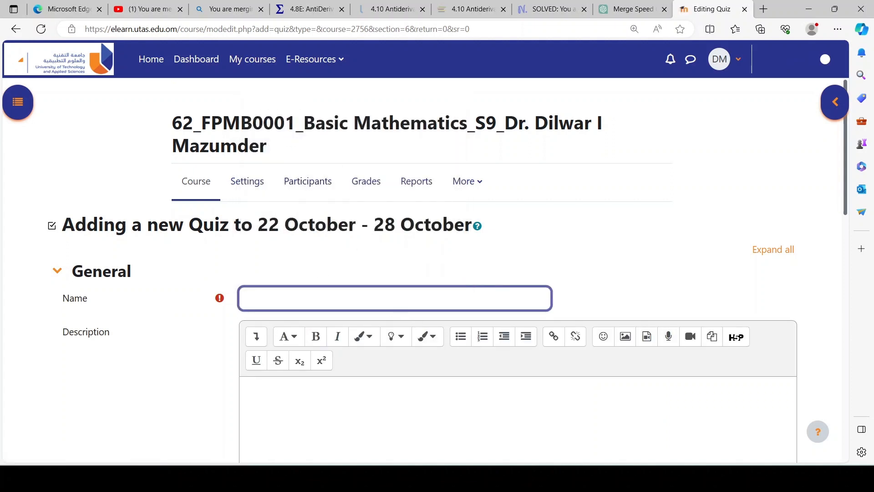
key(Down)
click(273, 139)
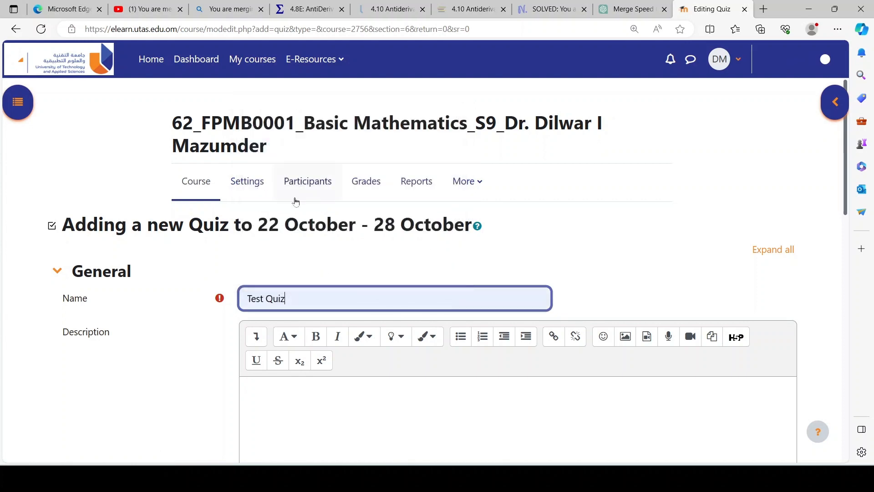
text(1)
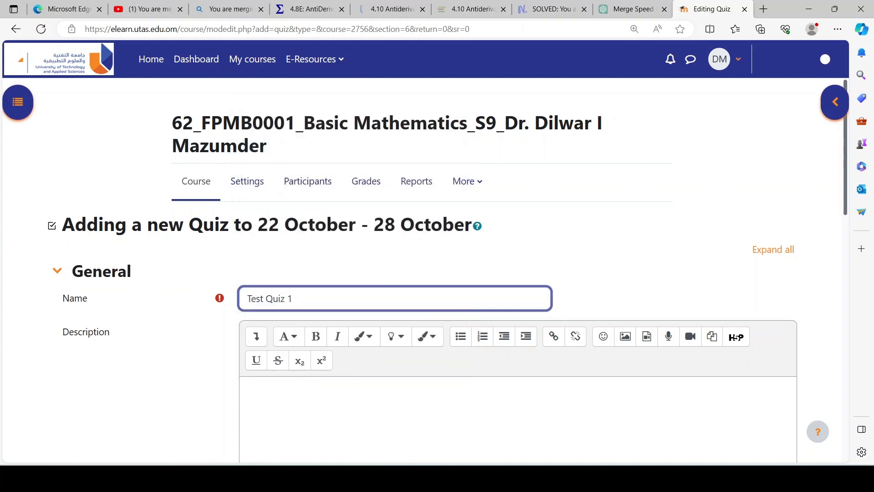
Step: Enable the quiz's time limit in the timing settings and set it to 30 minutes
scroll(344, 377, down, 10)
click(106, 225)
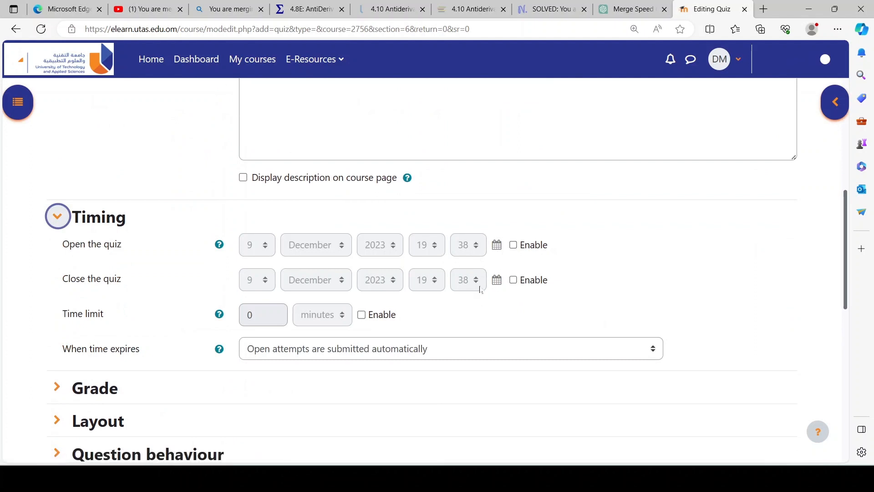
click(363, 318)
click(250, 314)
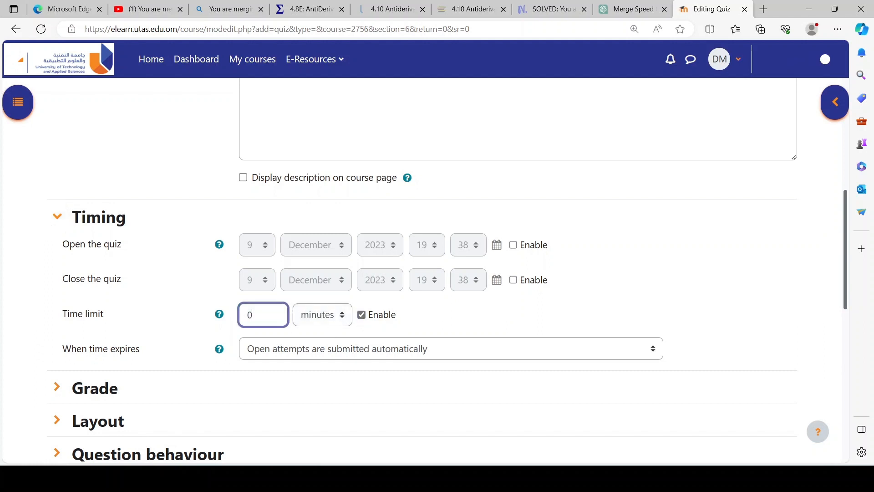
double_click(250, 314)
text(30)
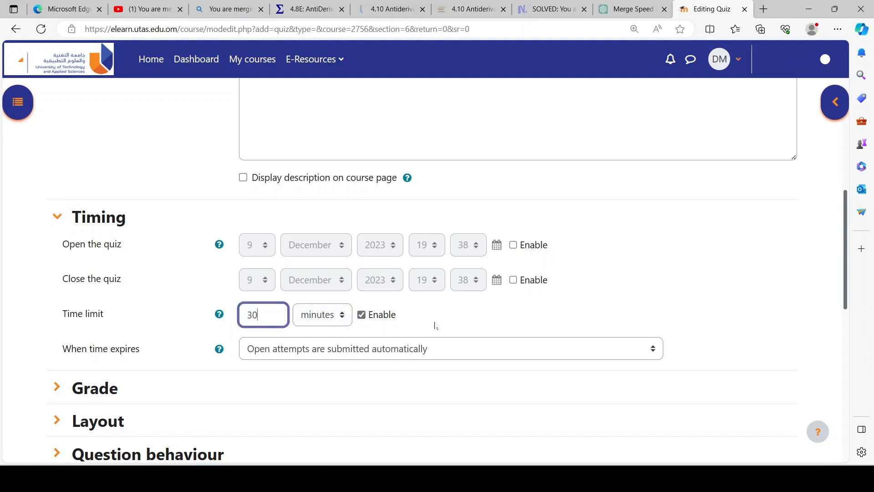
click(435, 321)
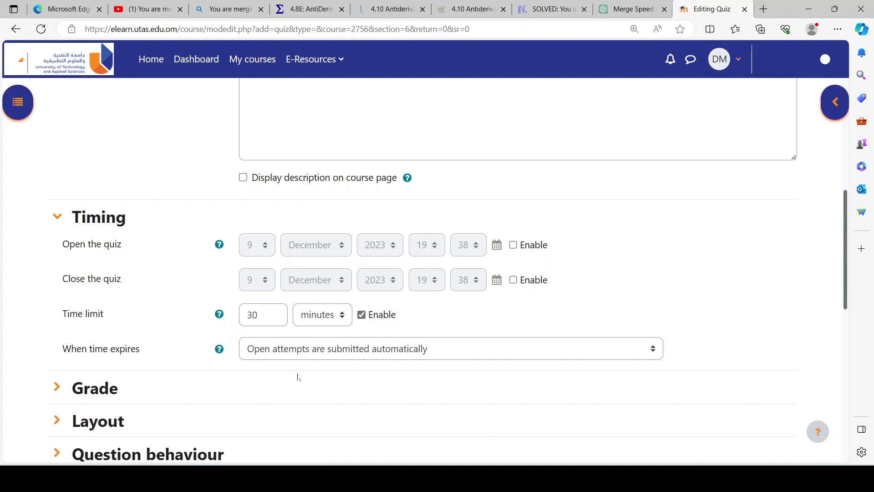
Step: Limit the attempts allowed to 1 in the quiz's grade settings
scroll(163, 326, down, 2)
click(111, 274)
scroll(508, 337, down, 2)
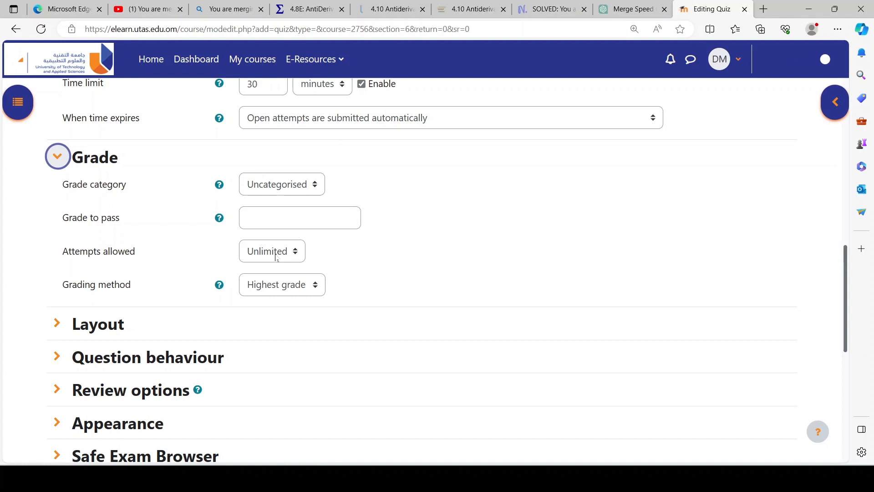
click(276, 258)
click(269, 285)
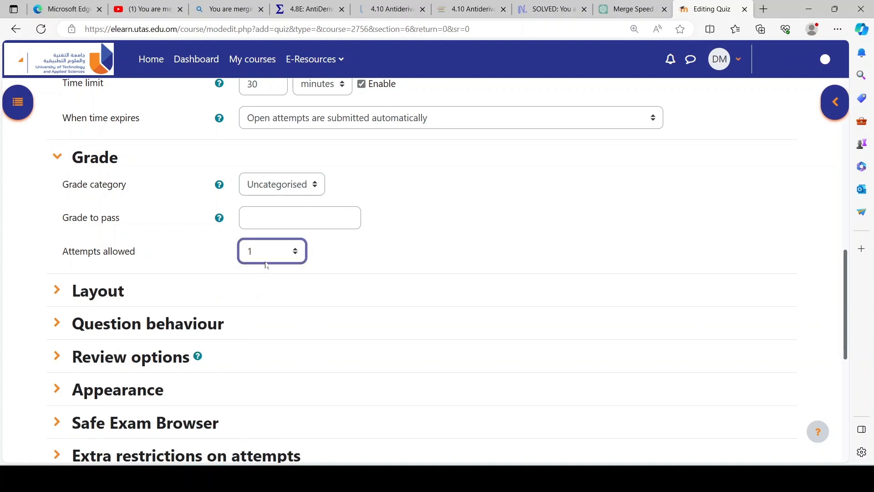
Step: Try the layout option "Never, all questions on one page" for new pages, and return it to "Every question"
click(100, 298)
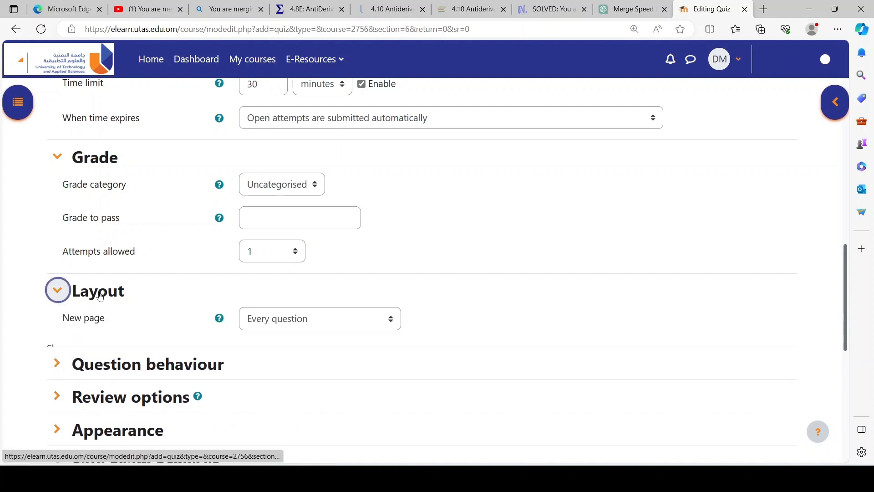
scroll(314, 278, down, 2)
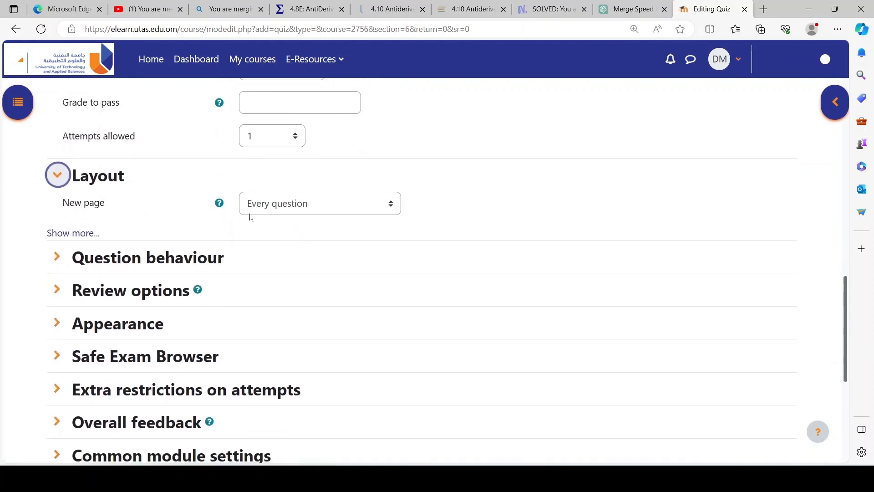
click(293, 209)
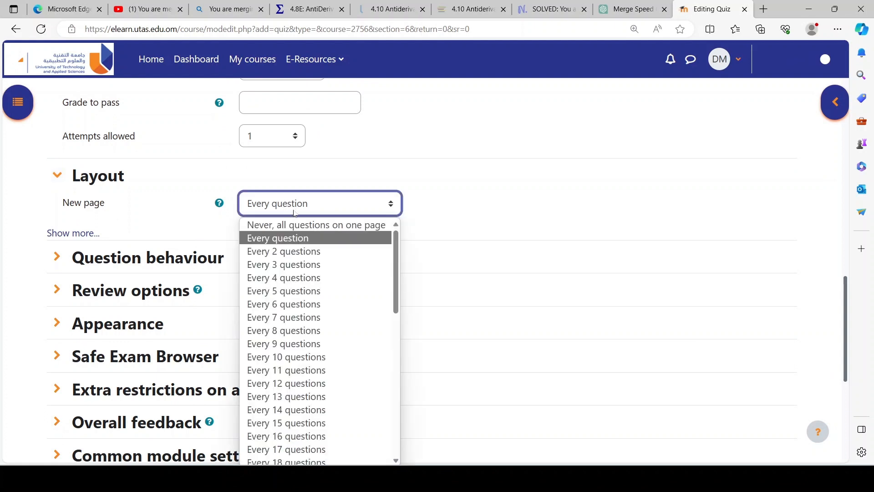
click(299, 226)
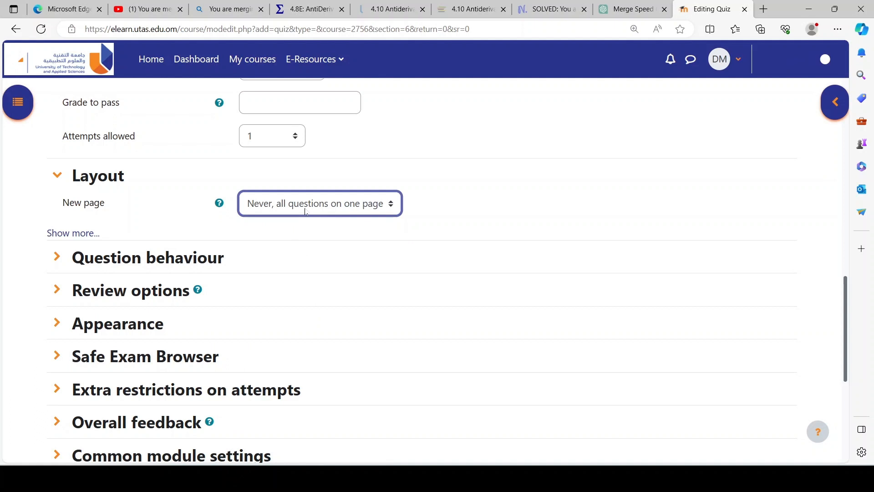
click(306, 211)
click(301, 238)
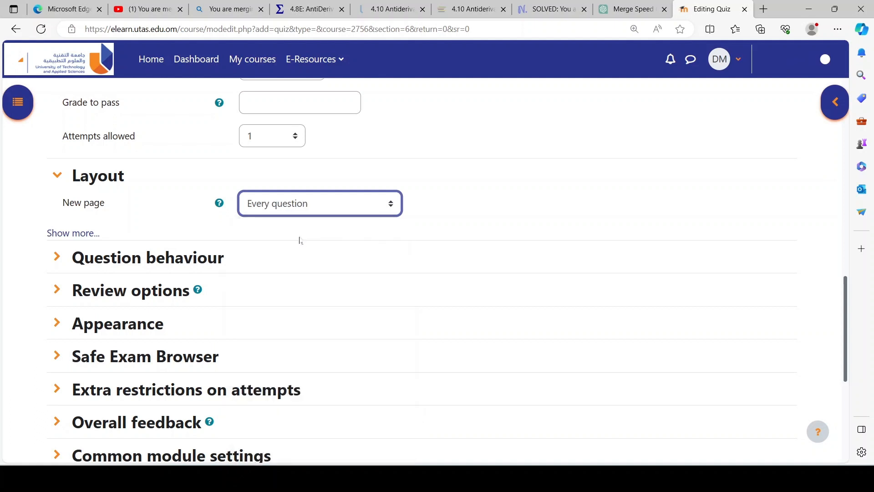
Step: Try starting a new page at "Every 10 questions" and restore the "Every question" layout
click(327, 212)
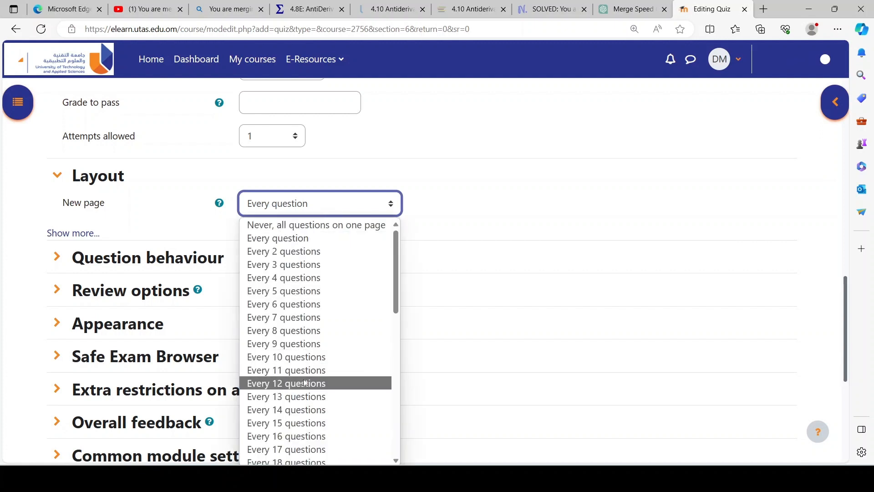
click(301, 360)
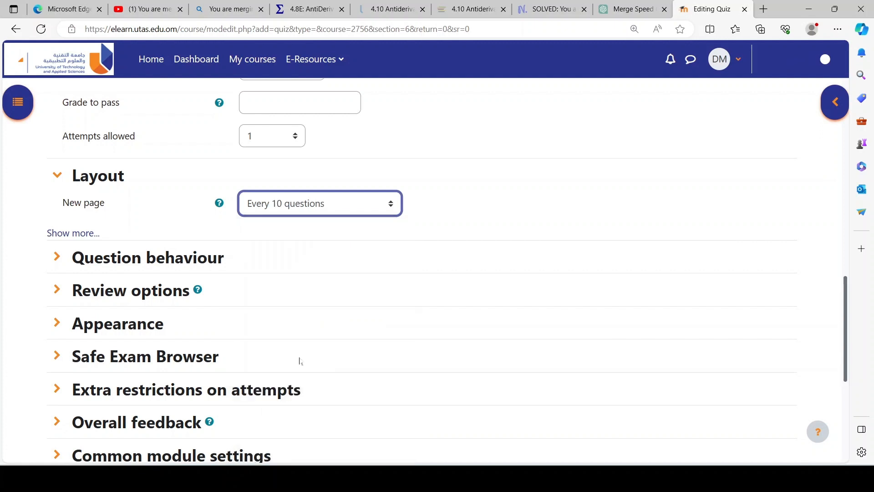
click(281, 209)
click(287, 237)
Step: Disable the attempt, marks and overall feedback review options for immediately after the attempt
scroll(151, 301, down, 1)
click(141, 234)
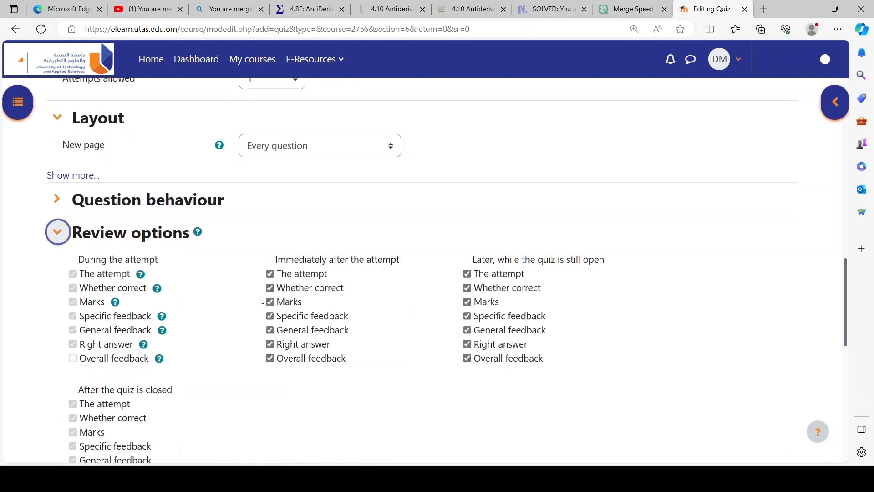
click(271, 274)
click(270, 303)
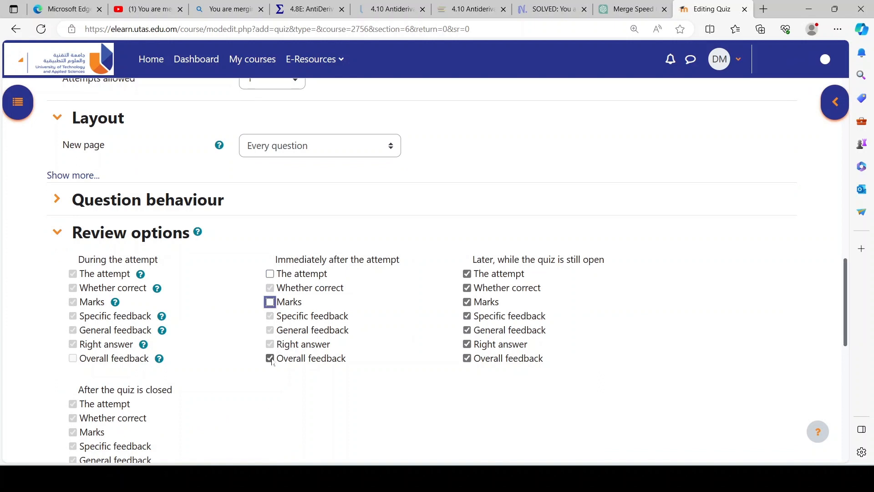
click(270, 359)
Step: Disable the attempt, marks and overall feedback review options for later, while the quiz is still open
click(466, 273)
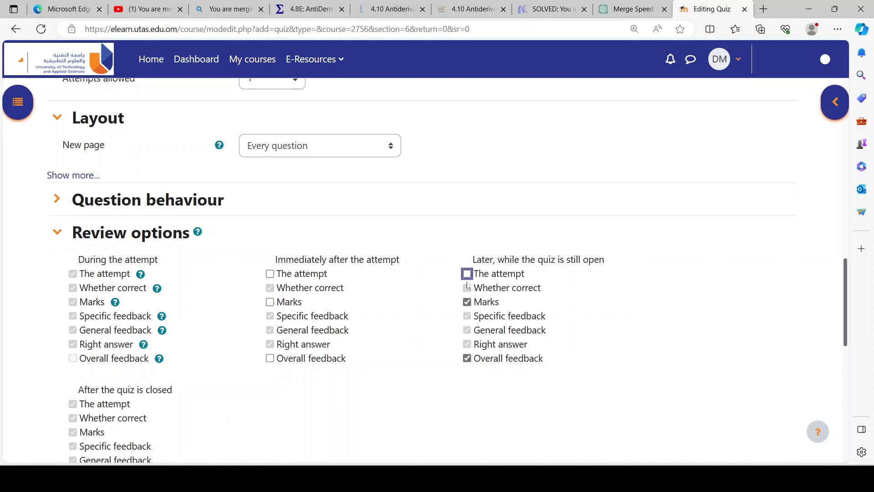
click(466, 302)
click(466, 359)
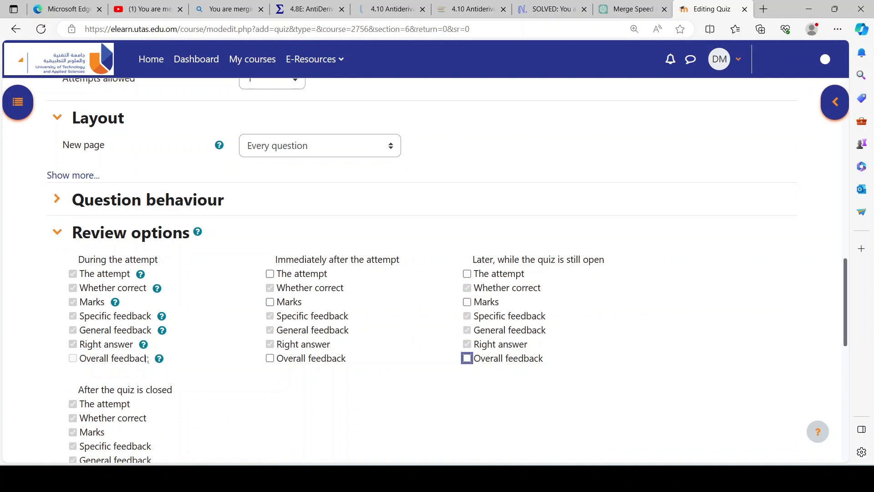
Step: Save the quiz settings and display the new quiz
scroll(155, 355, down, 3)
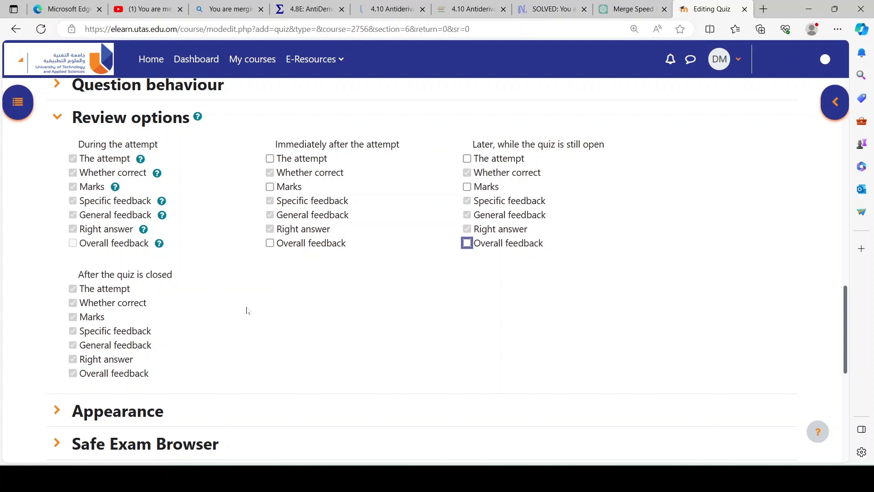
scroll(247, 310, down, 6)
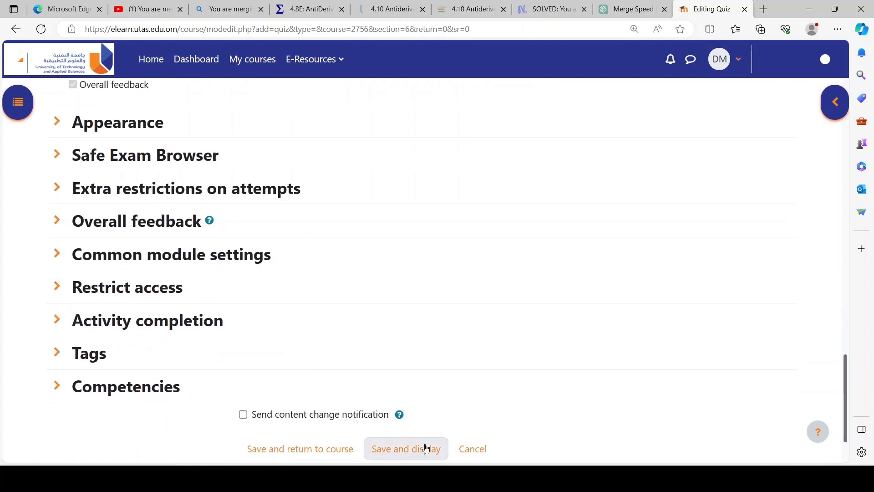
scroll(313, 412, down, 2)
click(402, 398)
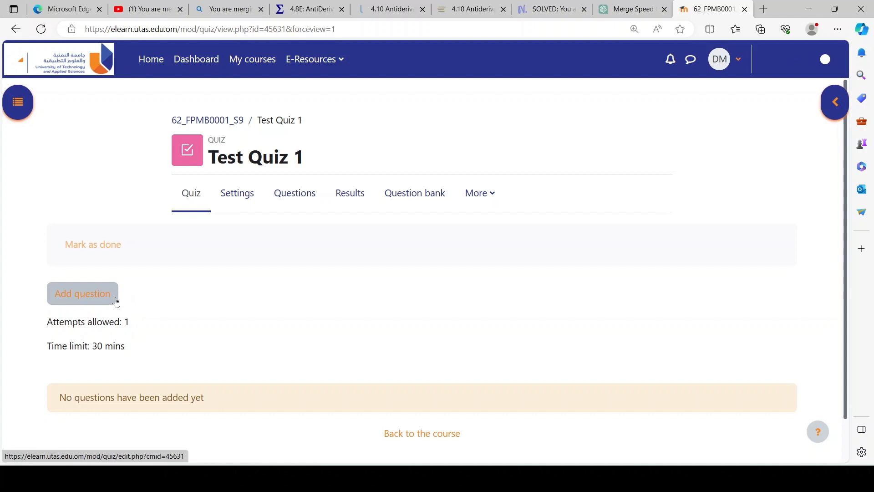
Step: Look through the additional options for Test Quiz 1 and open its question bank
click(491, 197)
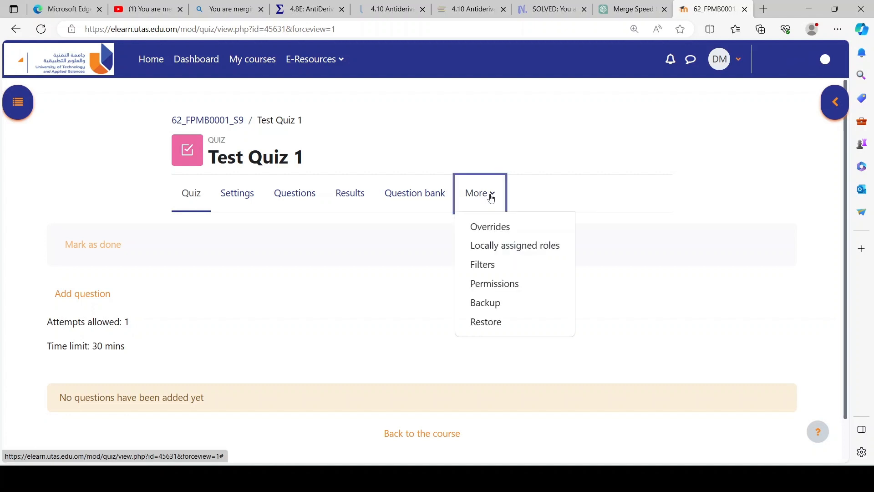
click(324, 278)
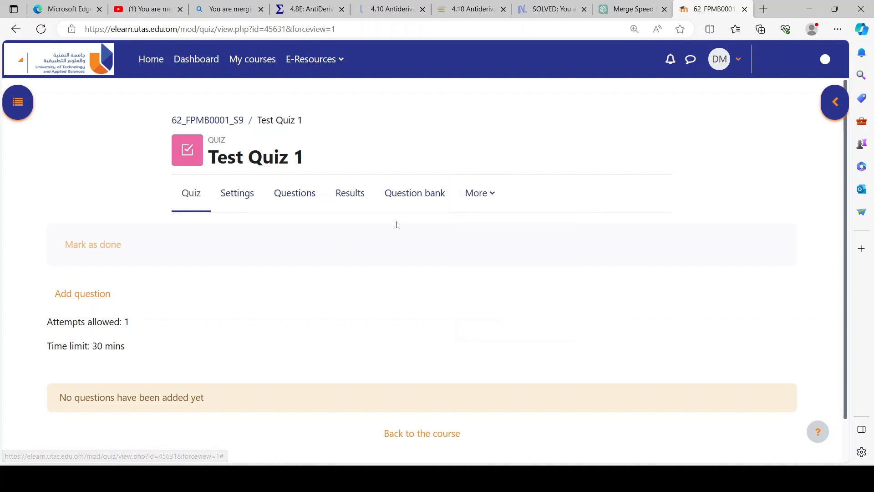
click(407, 199)
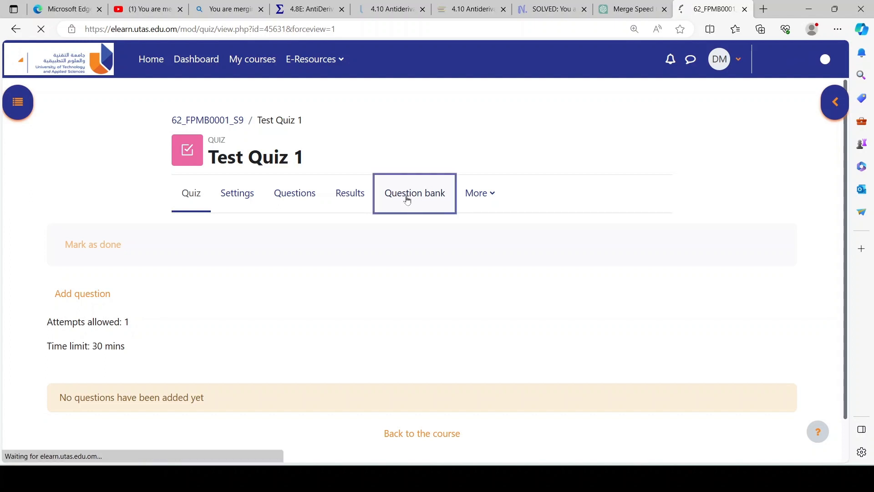
Step: Check which question categories the question bank offers and return to the Test Quiz 1 page
click(331, 306)
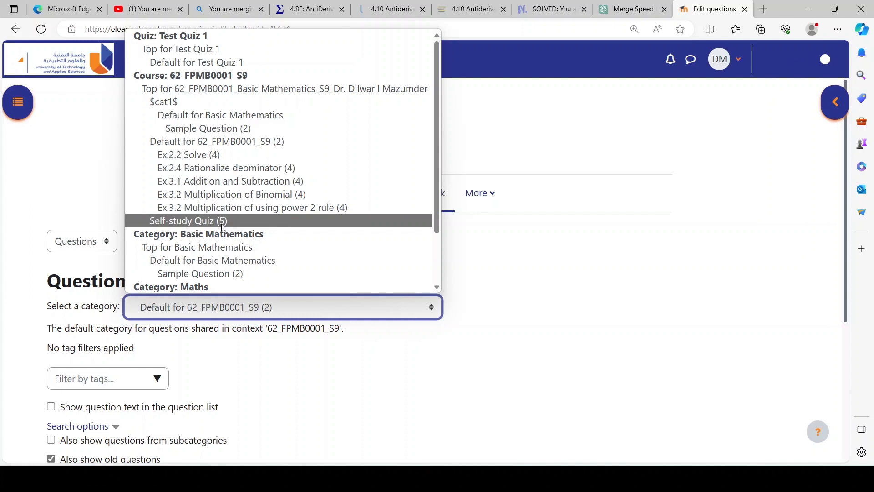
click(516, 291)
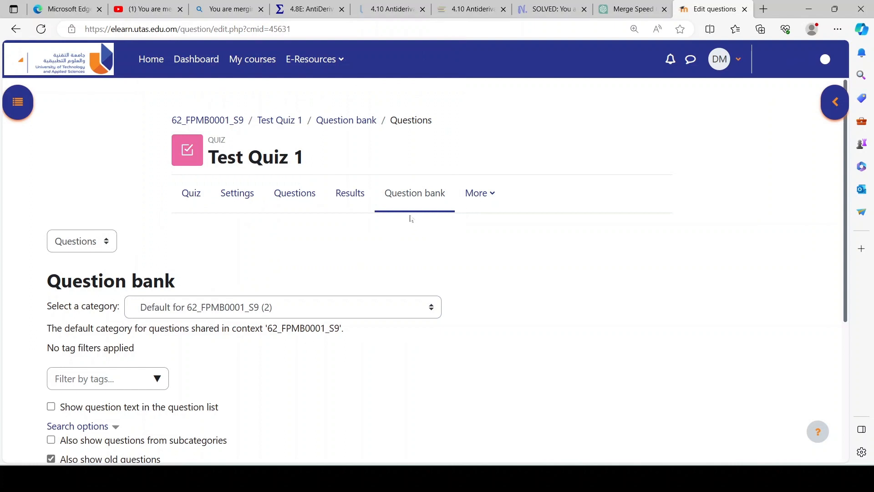
click(196, 197)
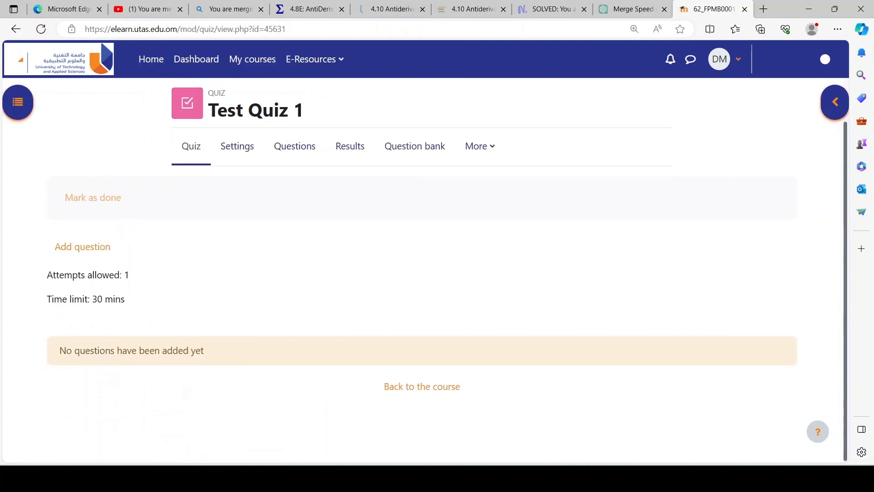
Step: Start adding a random question to Test Quiz 1 and choose Self-study Quiz as its existing category
click(84, 250)
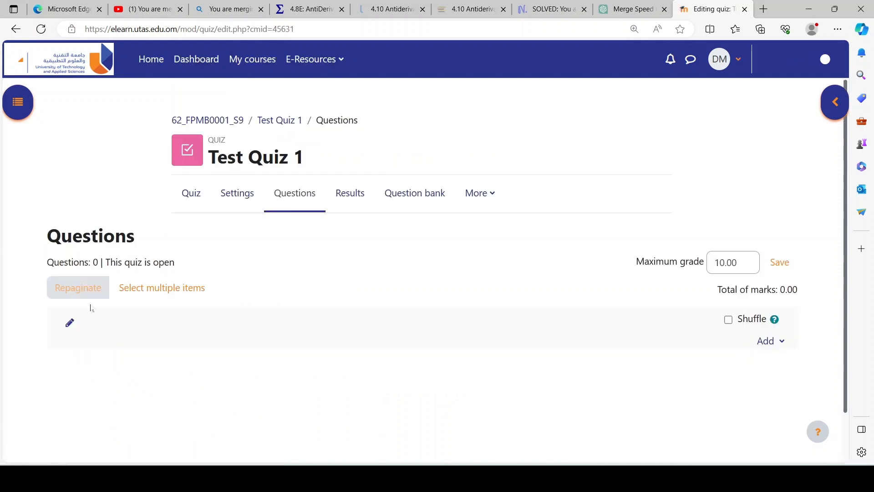
click(779, 340)
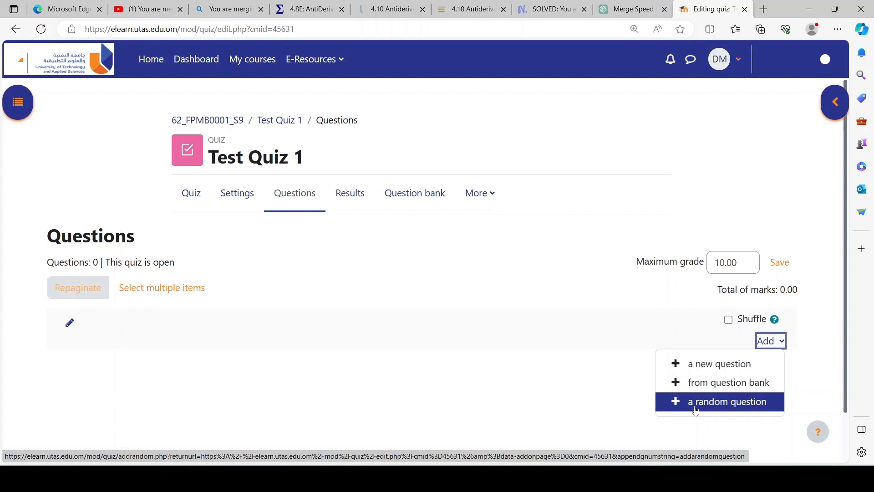
click(730, 407)
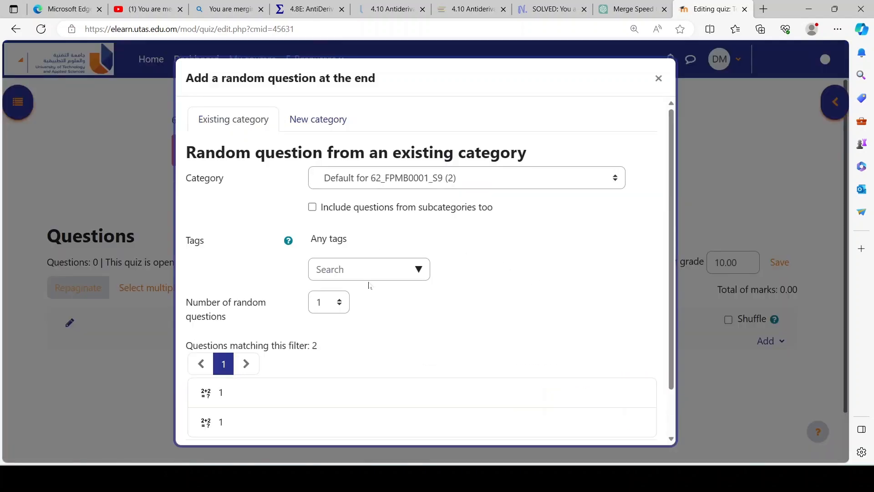
scroll(316, 341, down, 1)
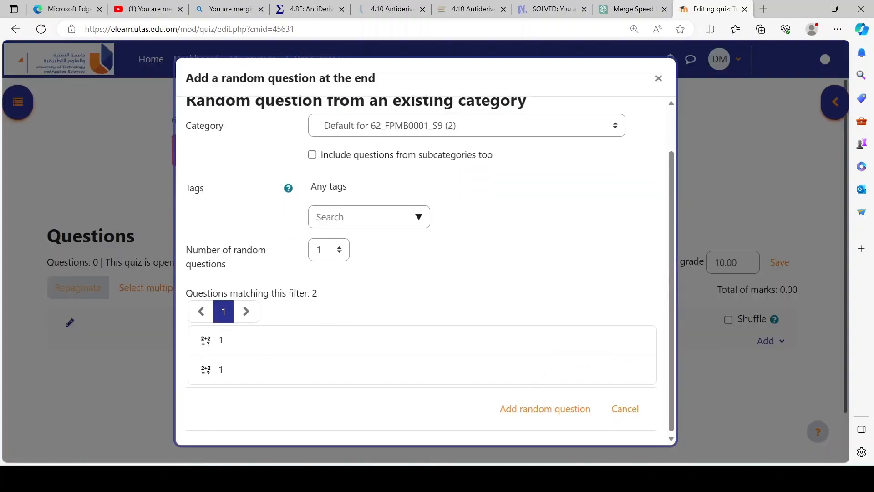
click(418, 130)
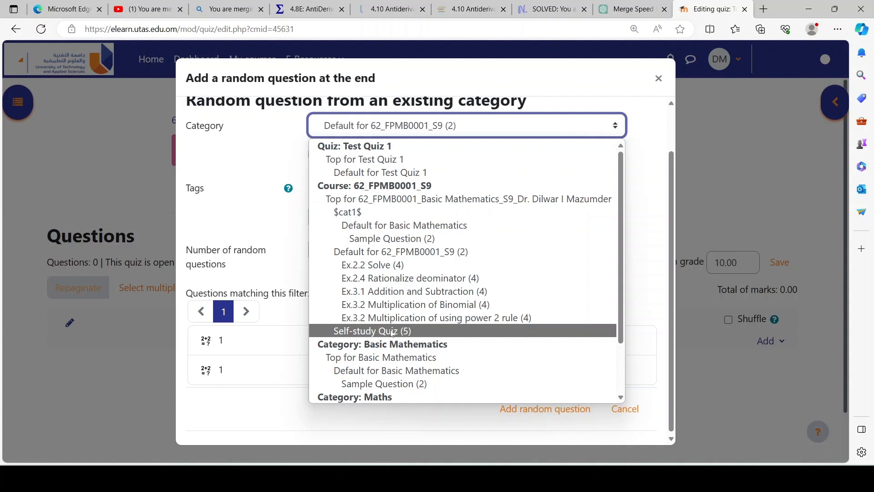
click(421, 335)
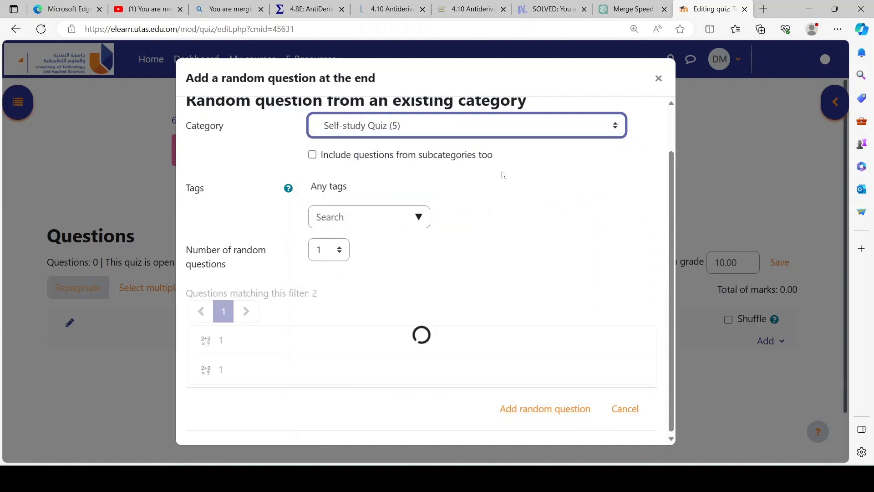
Step: Review the questions in the chosen category and add 3 random questions from it to the quiz
scroll(511, 197, down, 2)
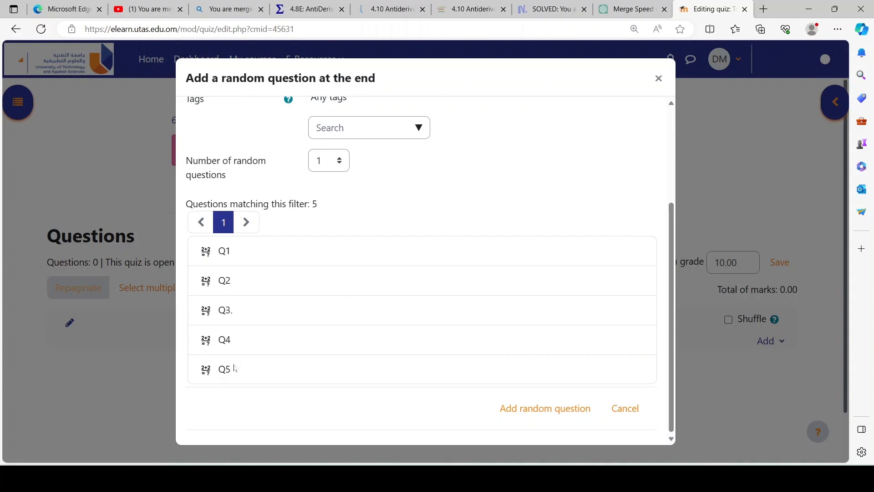
scroll(404, 162, up, 1)
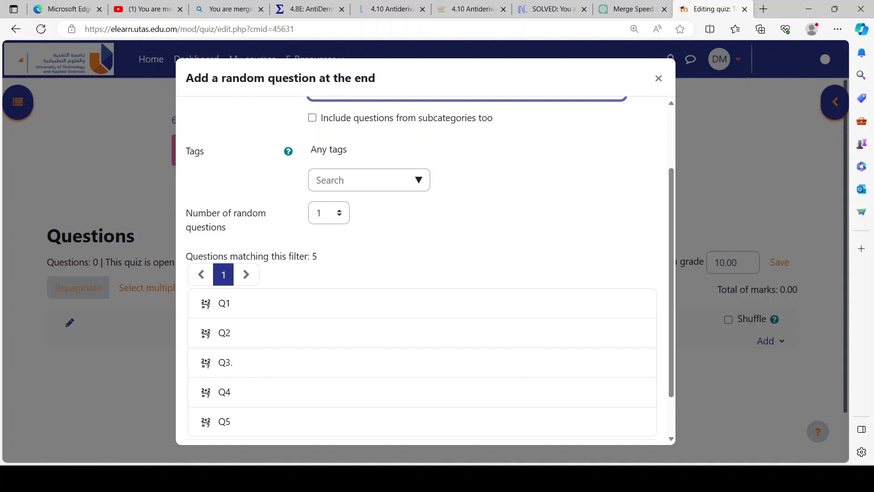
click(337, 212)
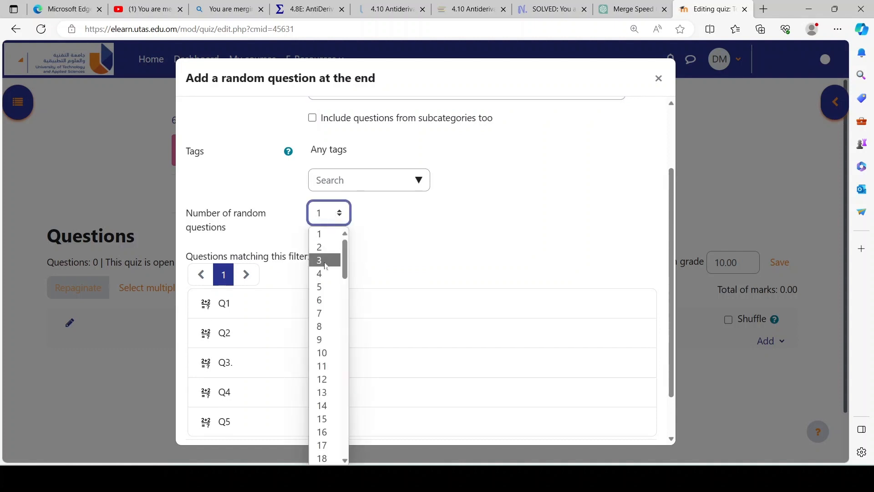
click(327, 260)
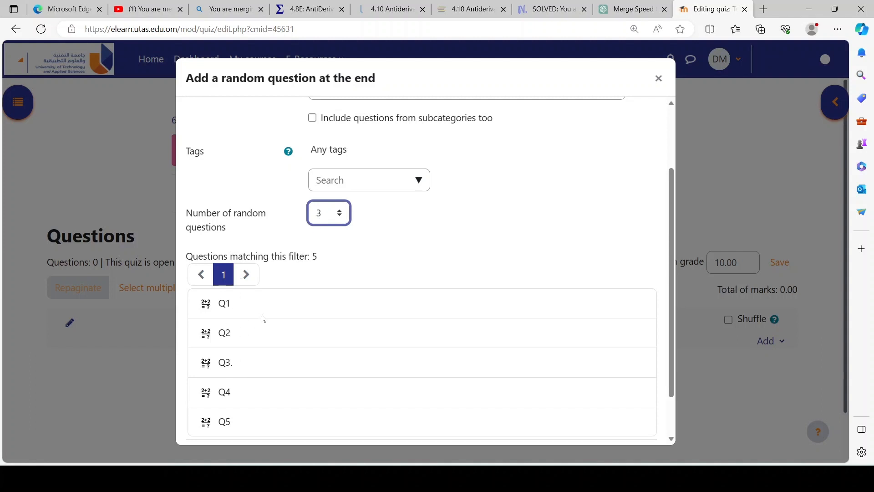
scroll(454, 232, down, 2)
click(538, 411)
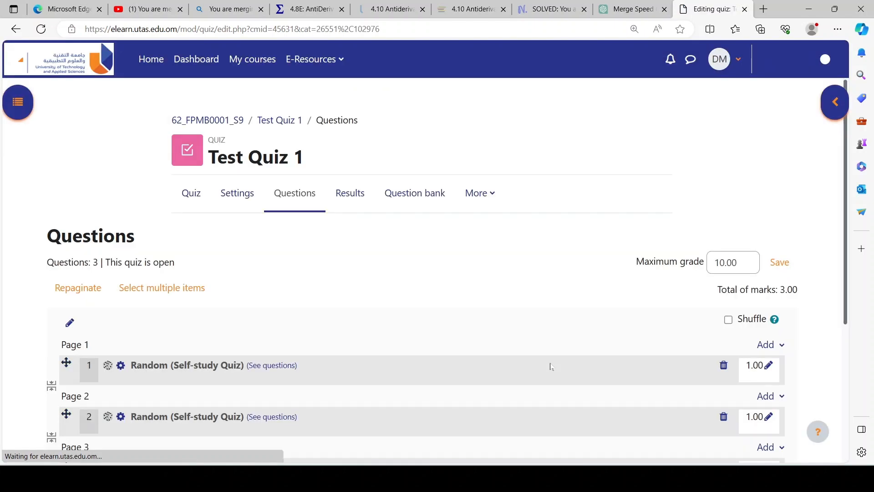
Step: Set the maximum mark of the first random question, on Page 1, to 2.00
scroll(612, 364, down, 4)
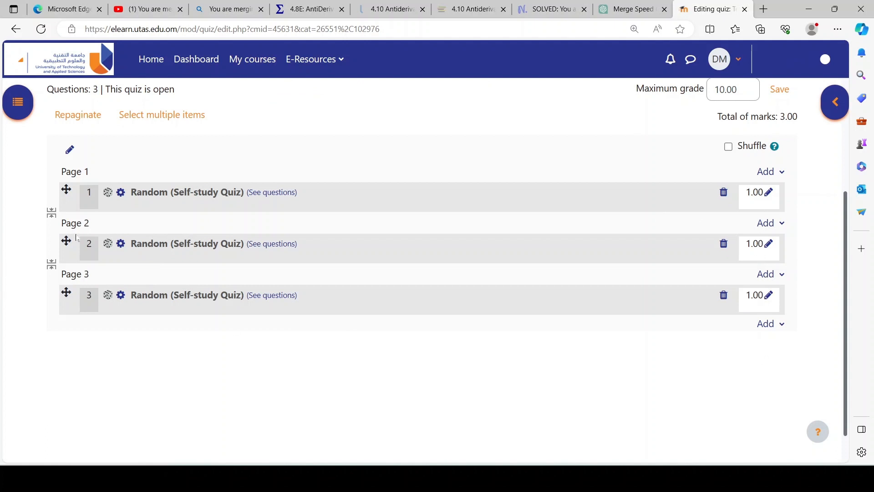
scroll(141, 286, up, 1)
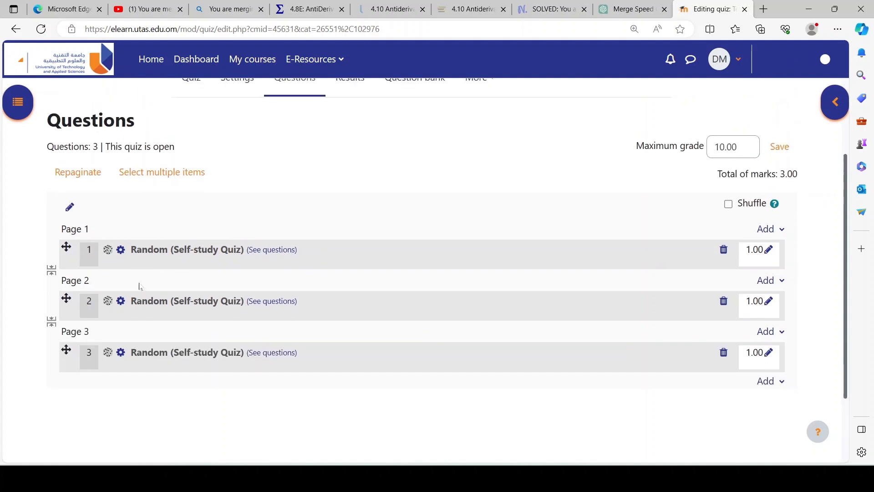
click(768, 251)
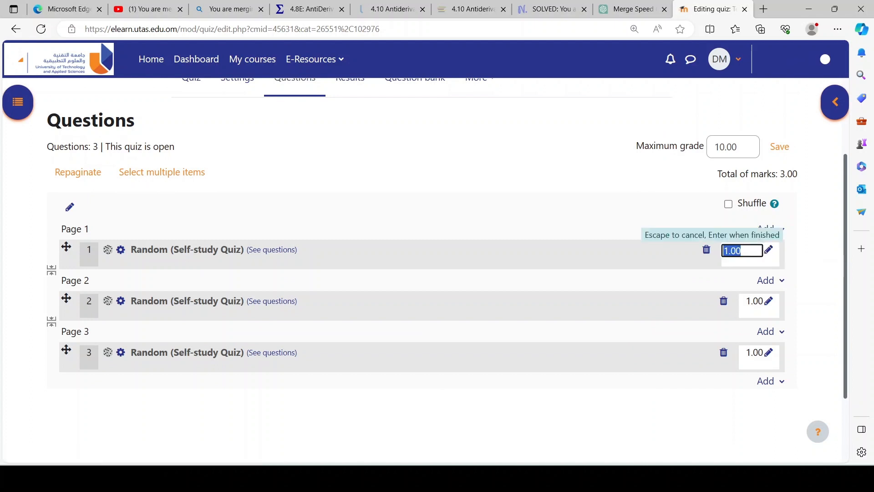
click(727, 250)
key(BackSpace)
text(2)
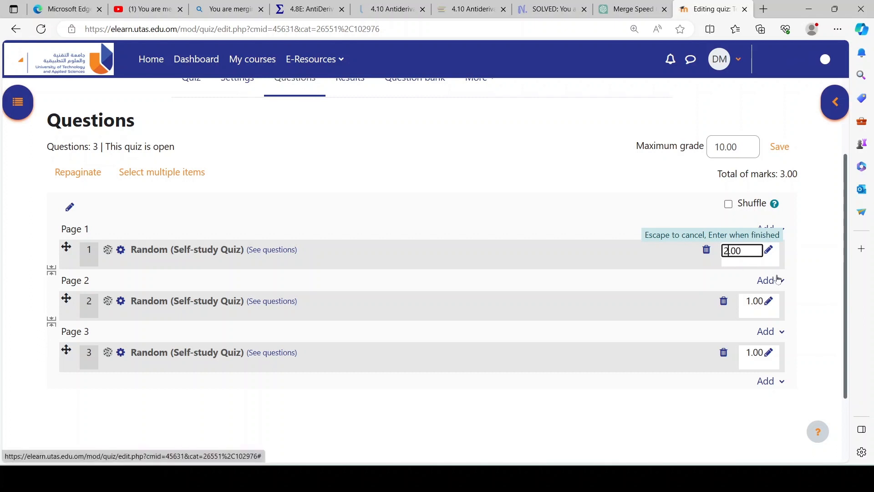
key(Return)
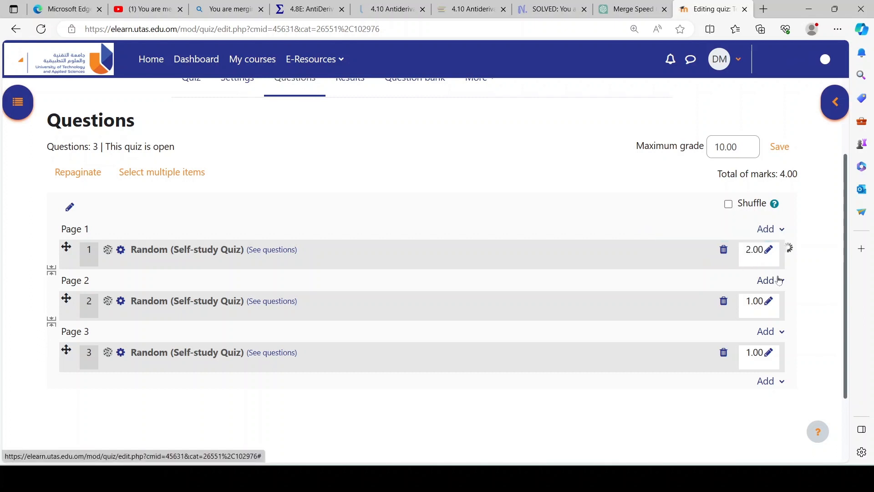
Step: Set the maximum mark of the second random question, on Page 2, to 2.00
click(767, 304)
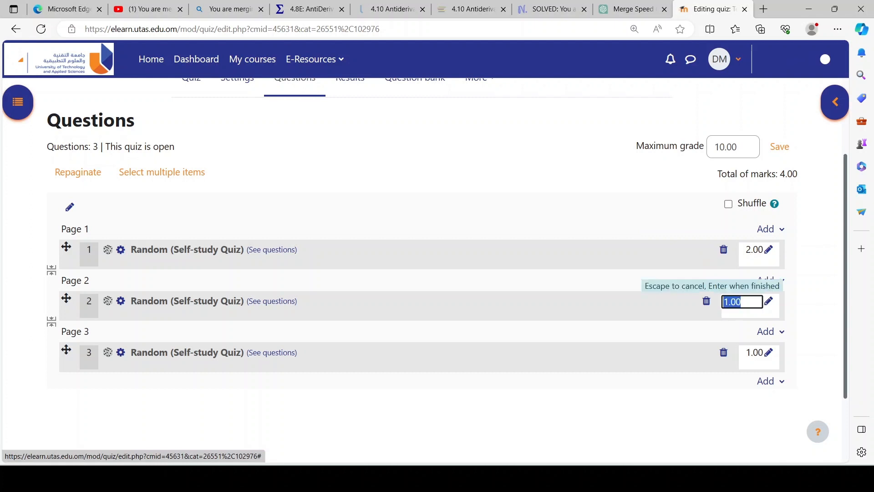
click(727, 302)
key(BackSpace)
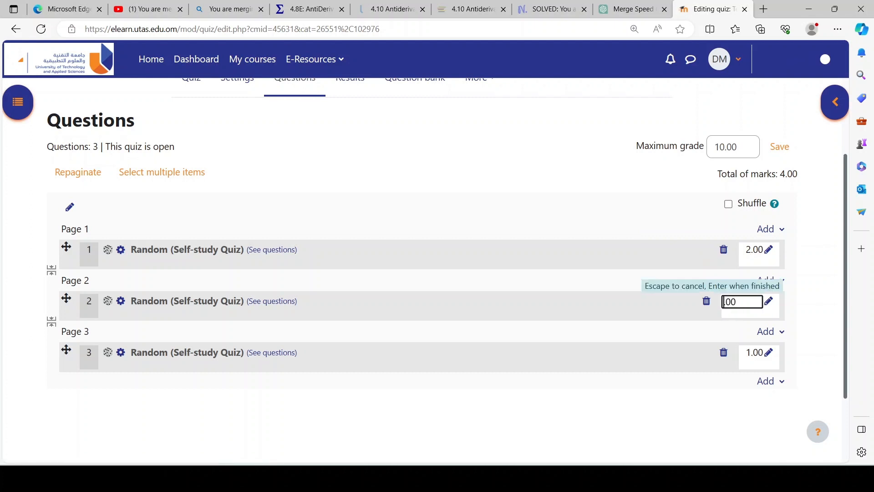
text(2)
key(Return)
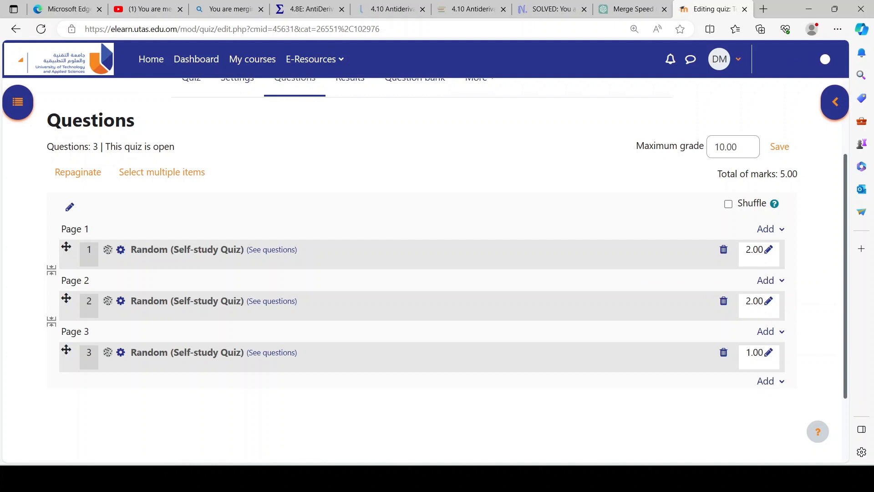
Step: Set the quiz's maximum grade to 5.00 to match the total of marks, and save it
drag(780, 174, 798, 174)
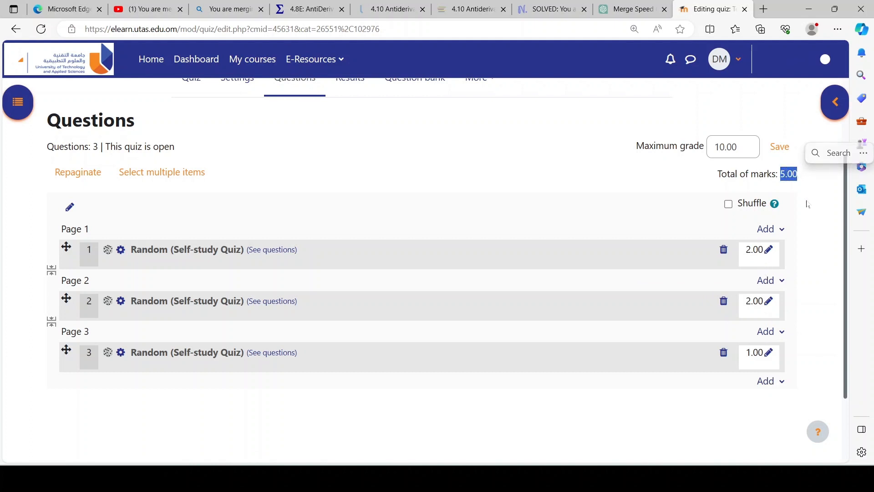
drag(738, 147, 713, 147)
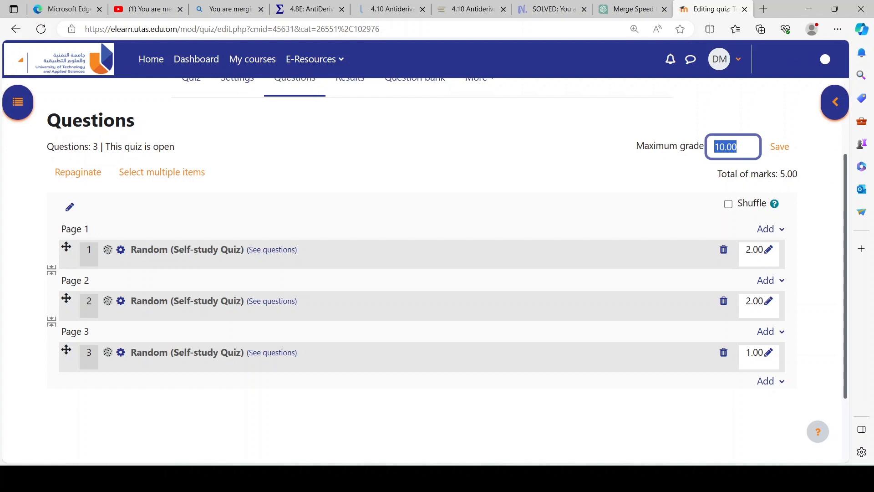
drag(780, 174, 797, 174)
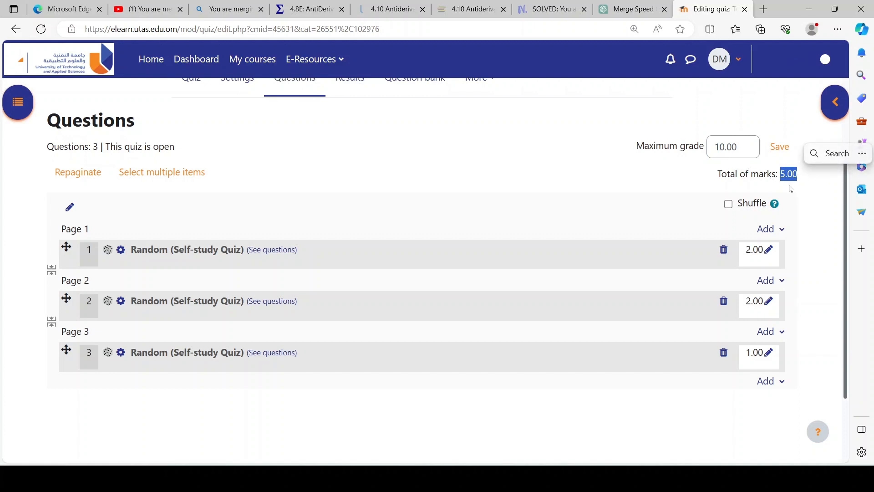
click(725, 147)
key(shift+Home)
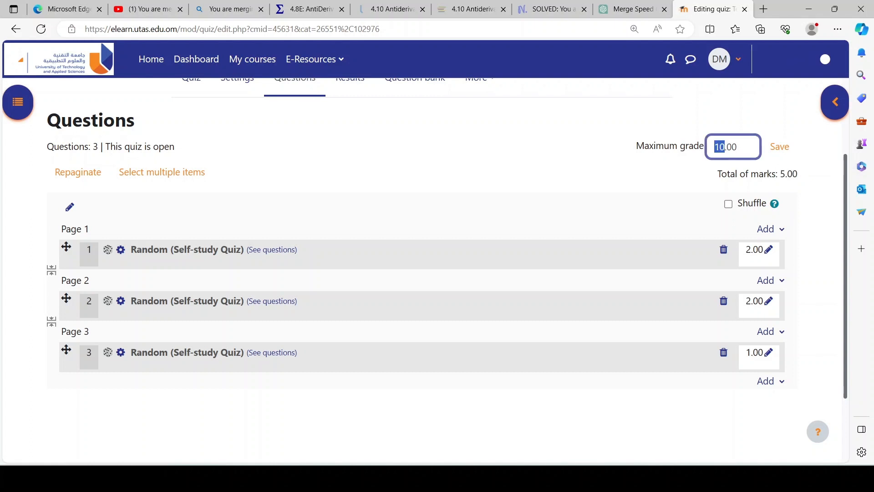
text(5)
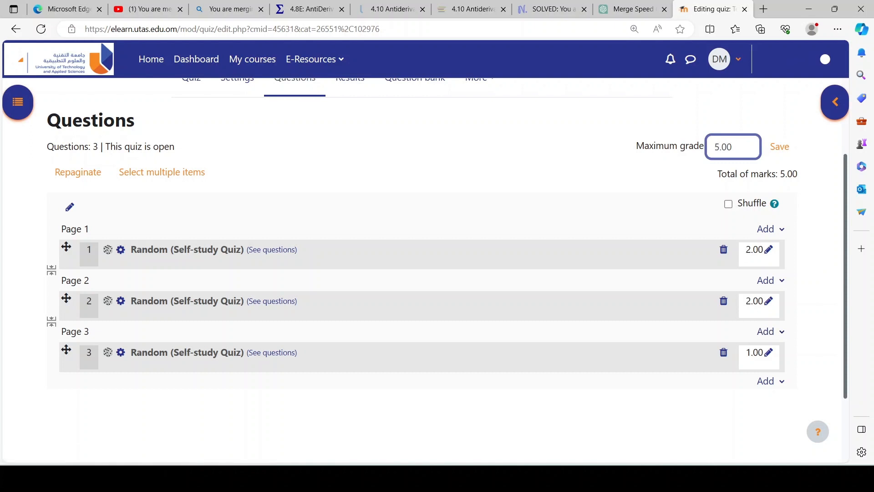
click(779, 152)
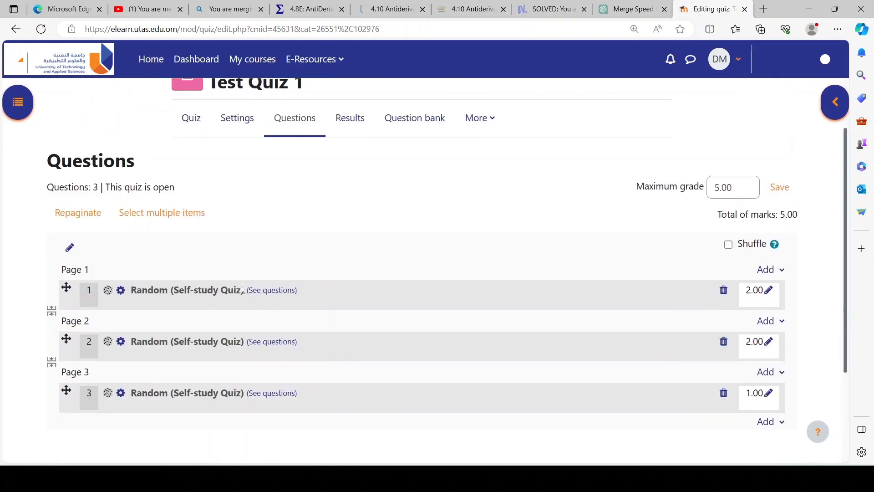
Step: Open Test Quiz 1 from the course page, preview it as a timed attempt, and return to the course page
scroll(242, 290, up, 1)
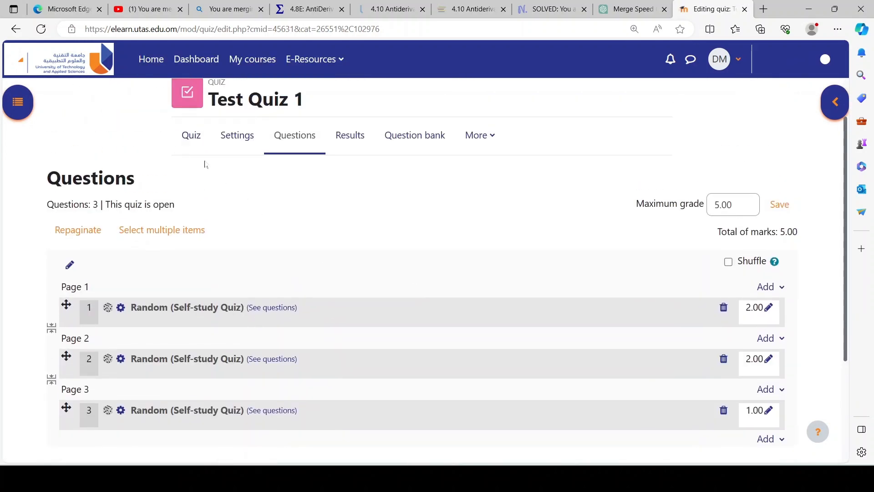
scroll(196, 144, up, 2)
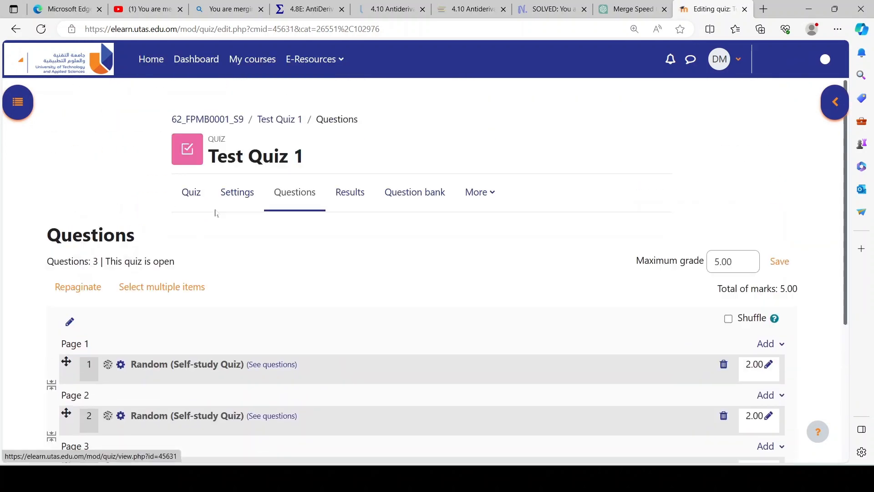
click(231, 125)
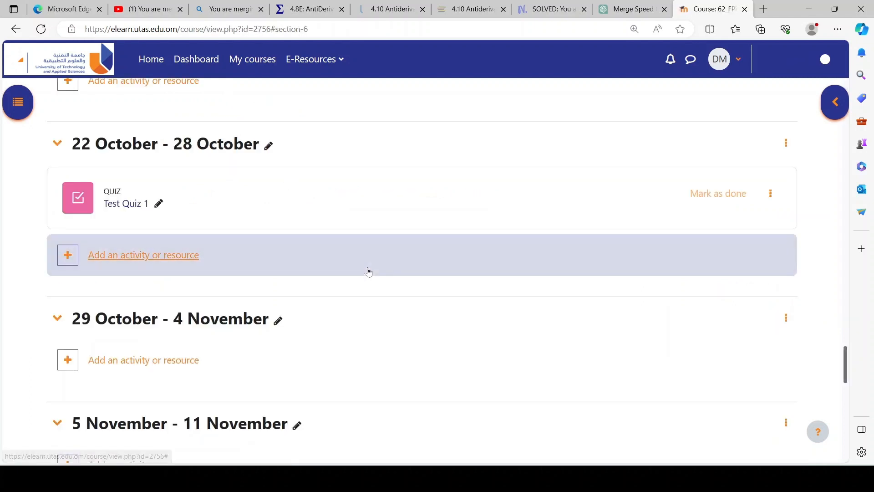
click(132, 209)
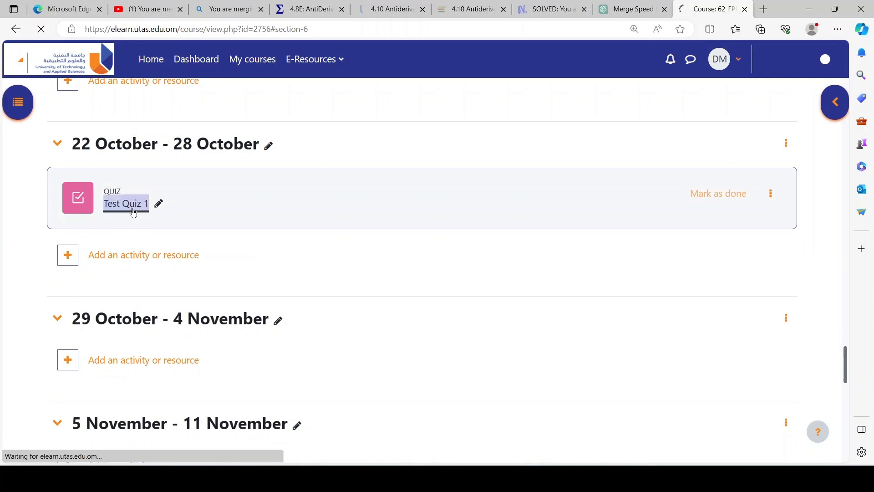
click(103, 293)
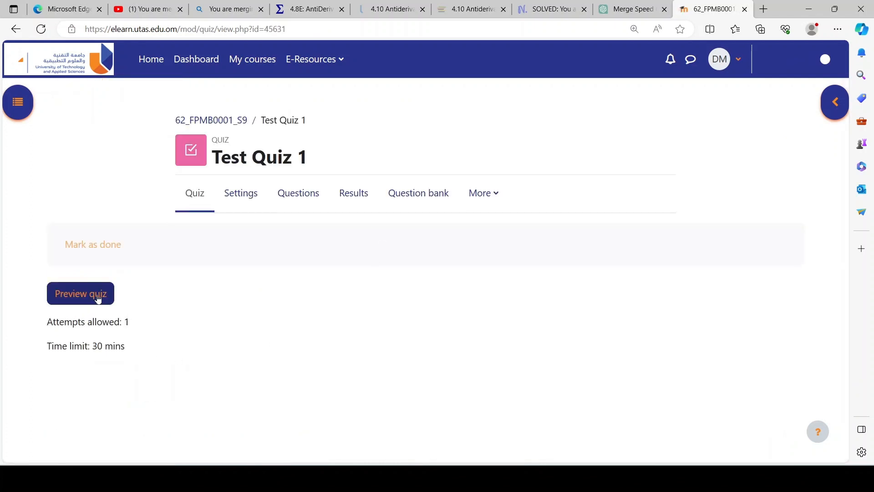
click(300, 314)
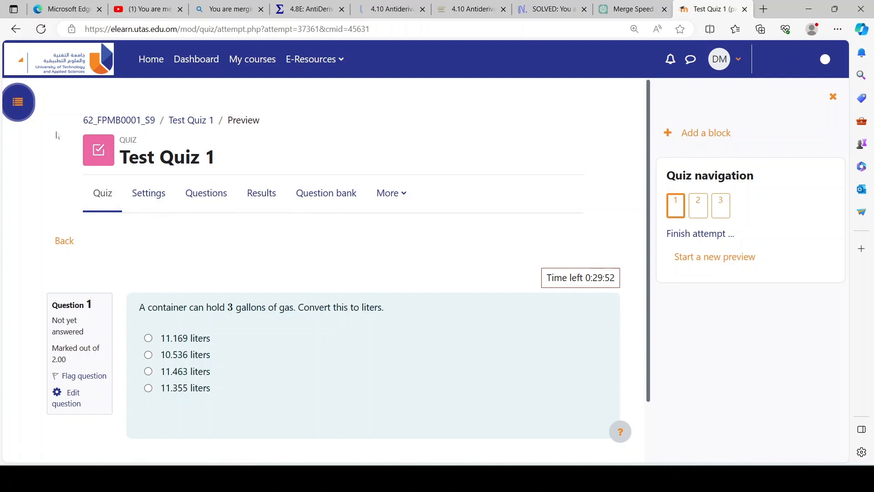
click(119, 120)
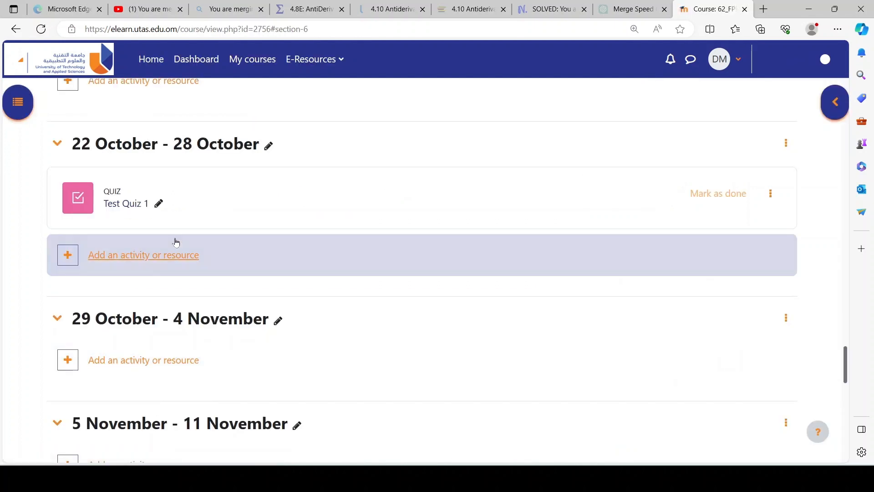
Step: Open the backup settings of Test Quiz 1
click(131, 207)
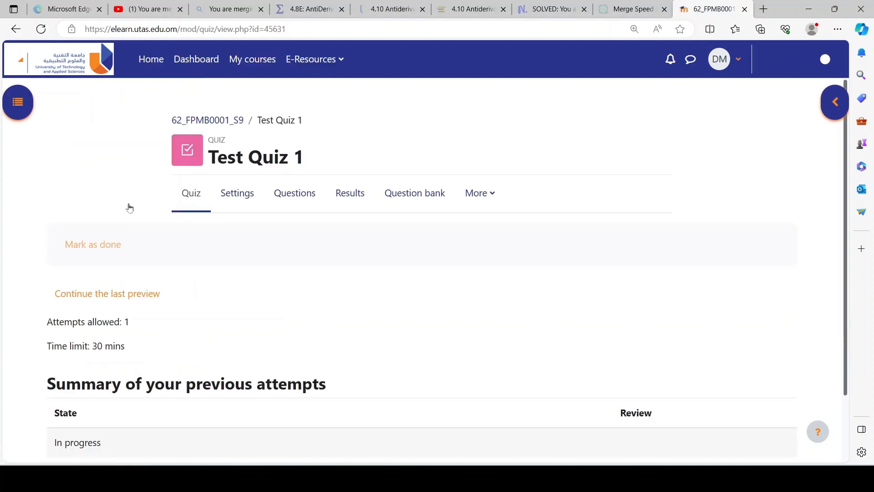
click(494, 200)
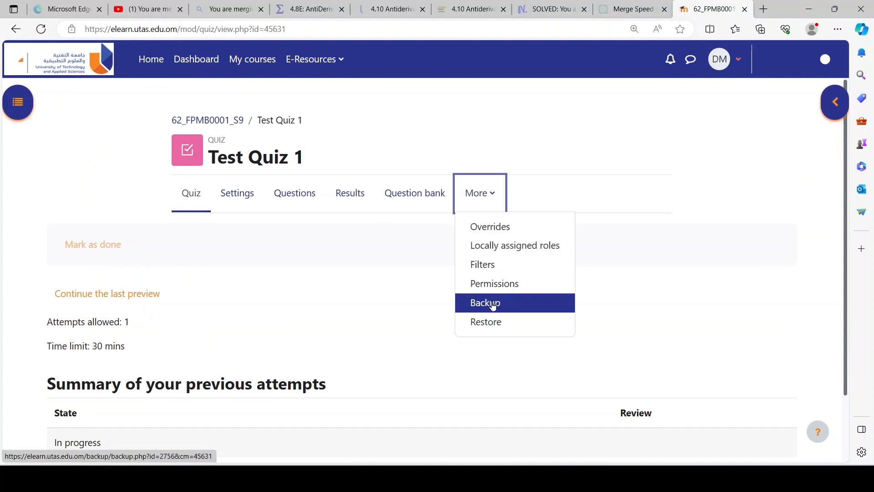
click(493, 304)
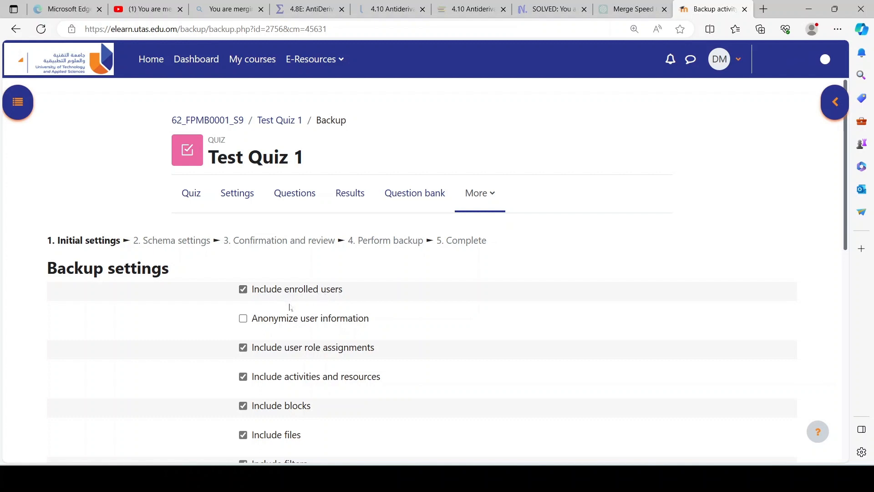
Step: Exclude enrolled users from the backup, keep the other default inclusions, and create the backup by skipping straight to the final step
click(243, 289)
click(244, 291)
click(245, 291)
scroll(409, 296, down, 9)
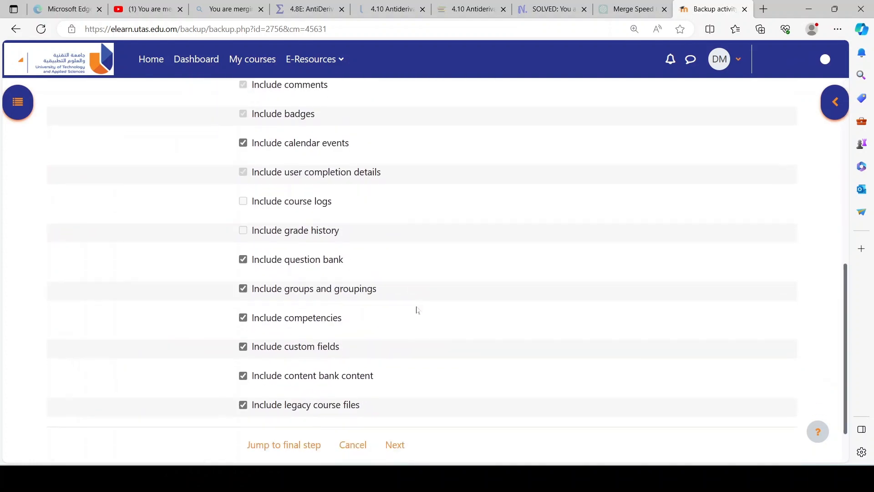
scroll(414, 314, down, 1)
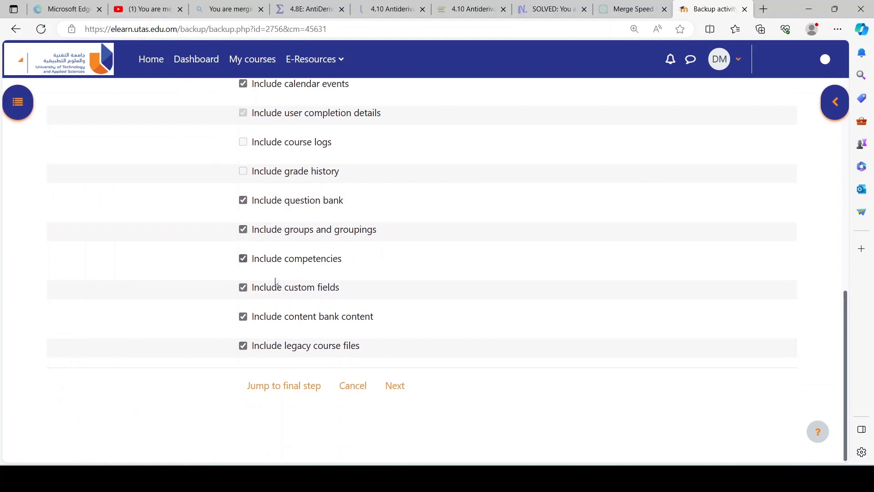
scroll(280, 314, up, 1)
scroll(282, 369, down, 1)
click(273, 394)
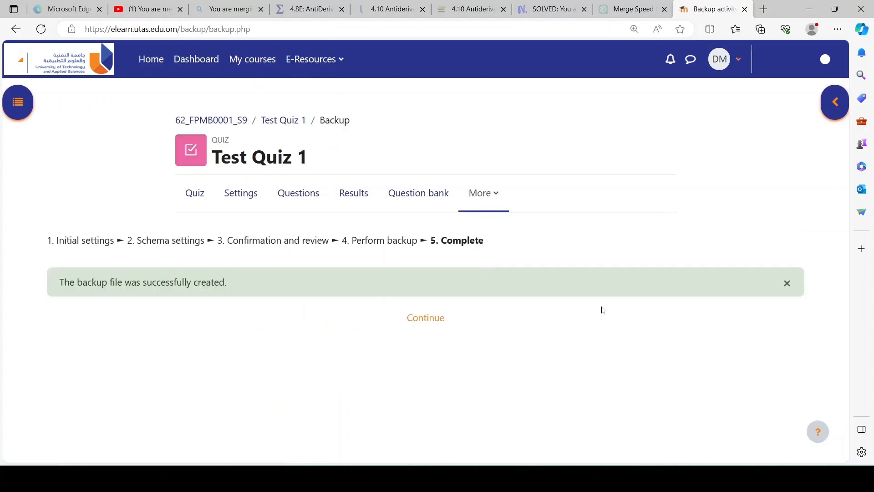
click(432, 321)
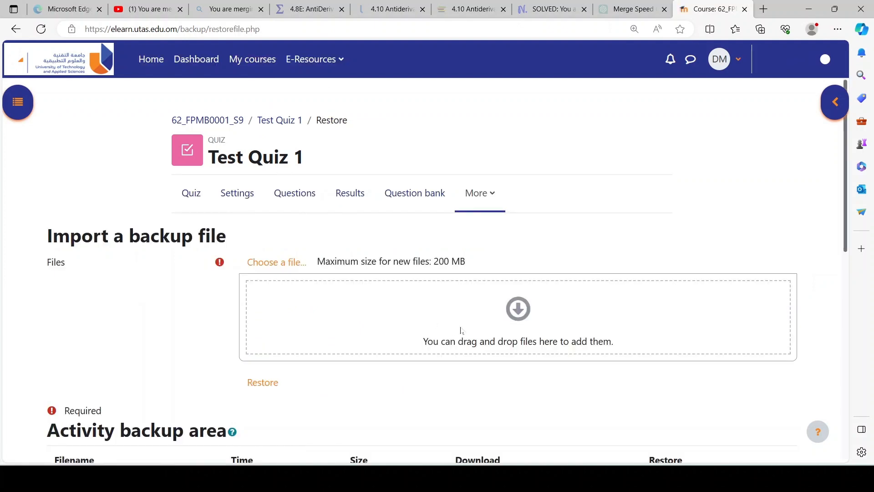
scroll(462, 335, down, 2)
scroll(462, 335, down, 5)
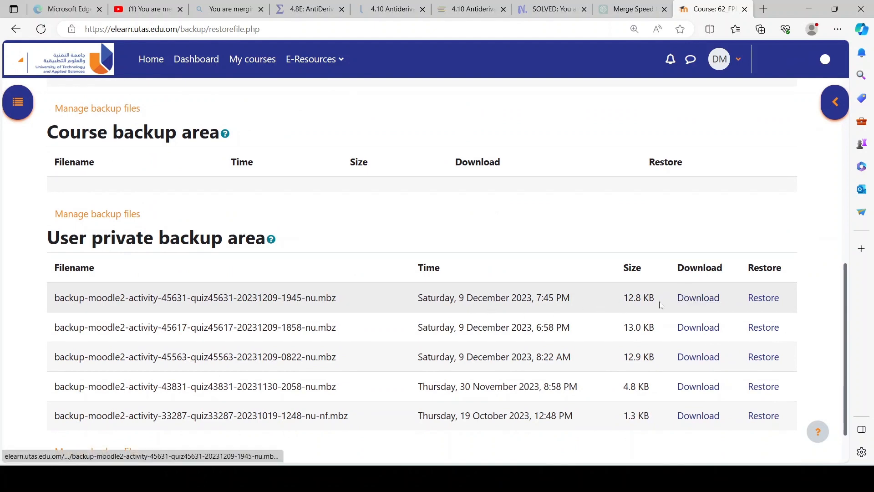
click(699, 304)
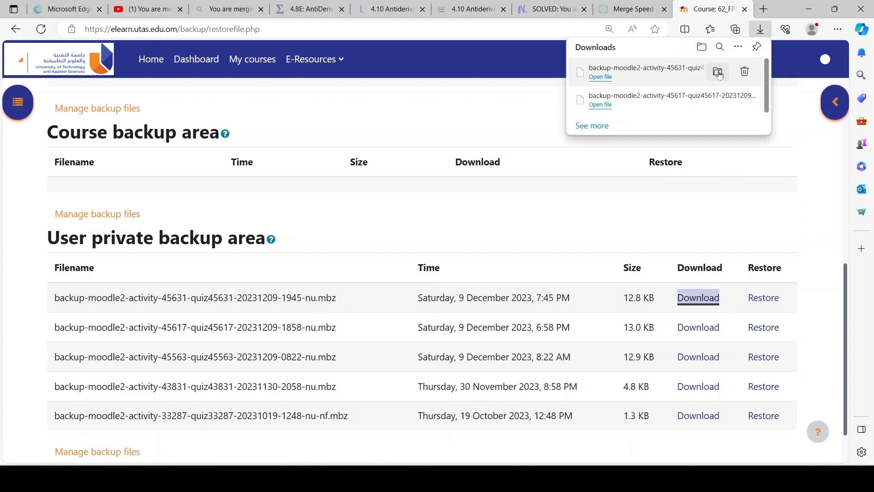
click(720, 73)
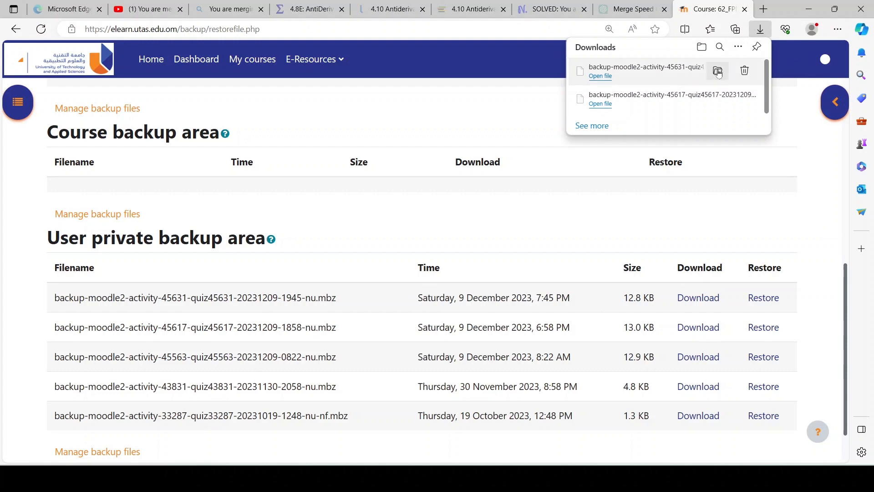
click(718, 73)
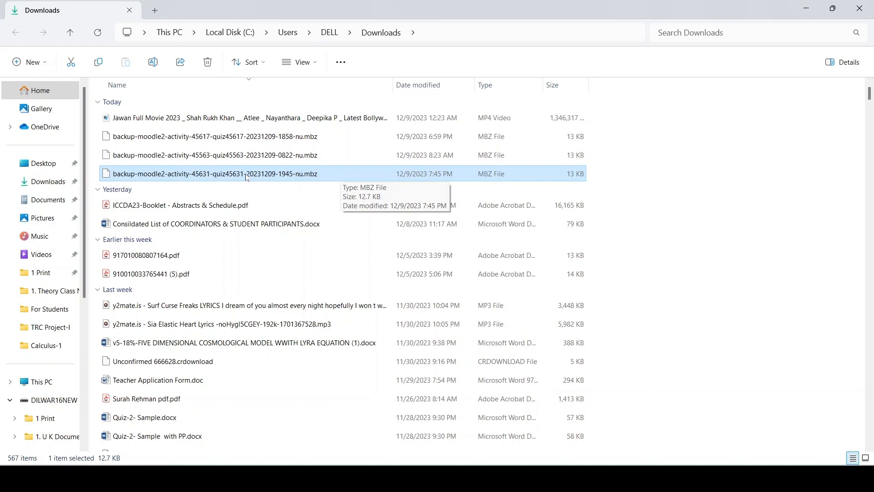
Step: Switch back to the browser and open the 62_MATH1200 Calculus-1 S1 course from the list of own courses
mouse_move(551, 478)
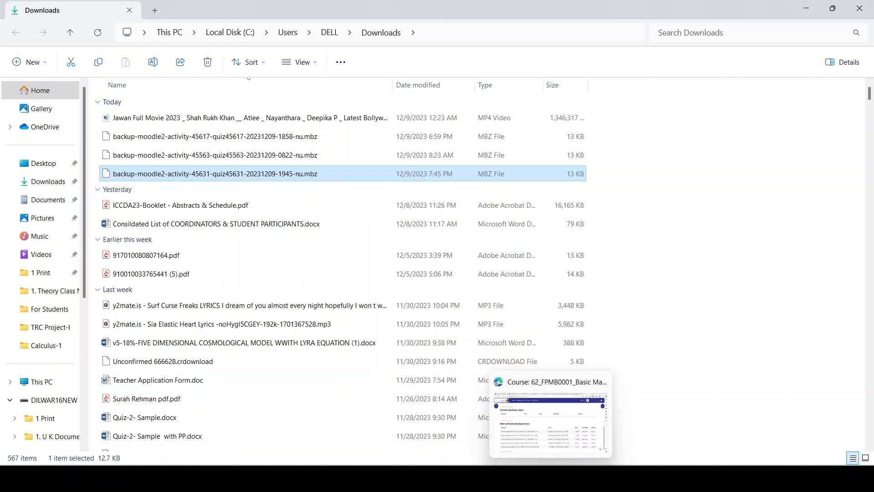
click(549, 434)
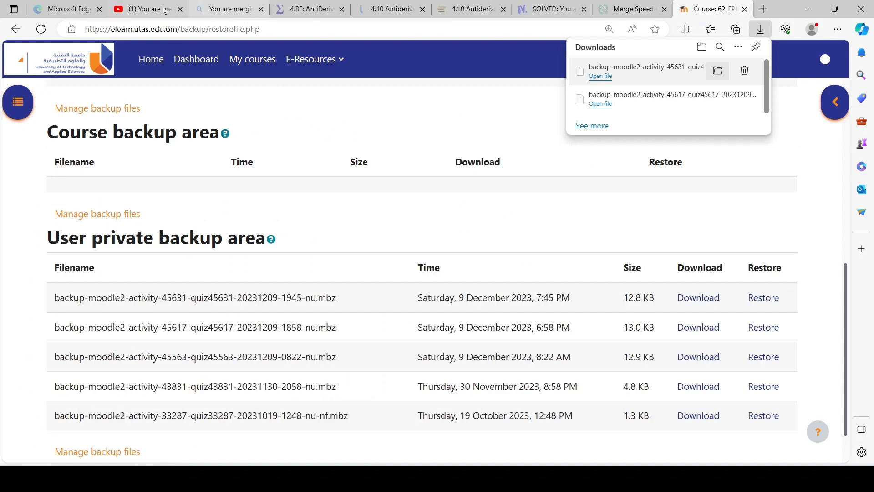
scroll(262, 96, up, 6)
click(253, 62)
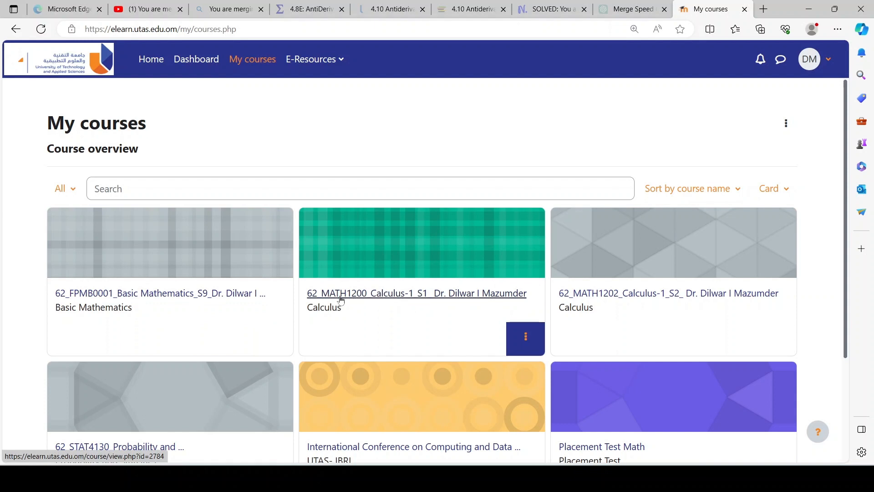
click(366, 298)
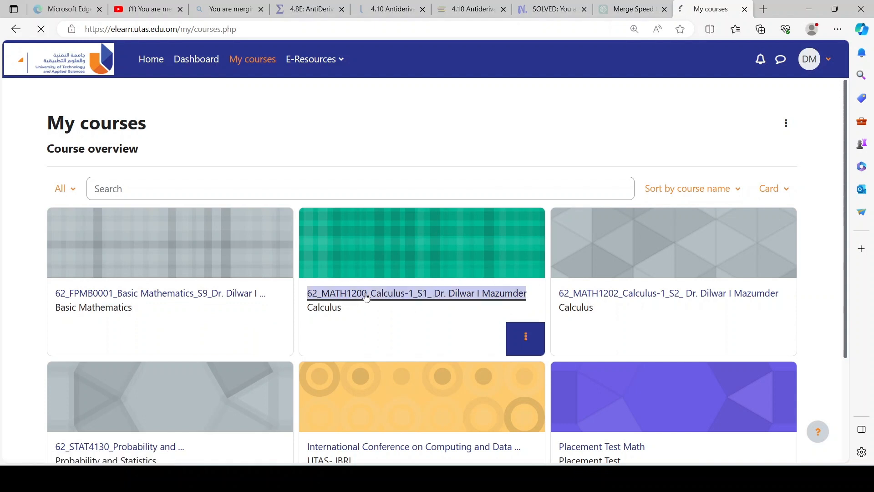
Step: Open the kk quiz in the course's ASSIGNMENT section and go to its restore page
scroll(367, 296, down, 13)
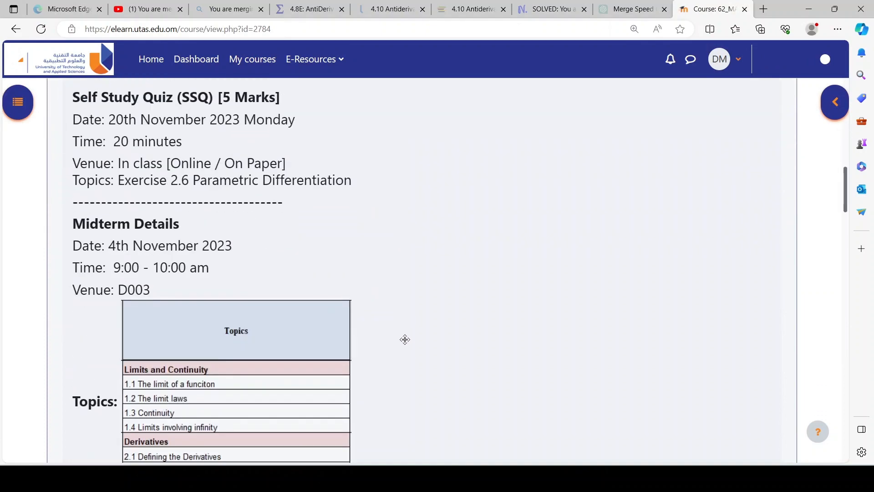
scroll(405, 339, down, 20)
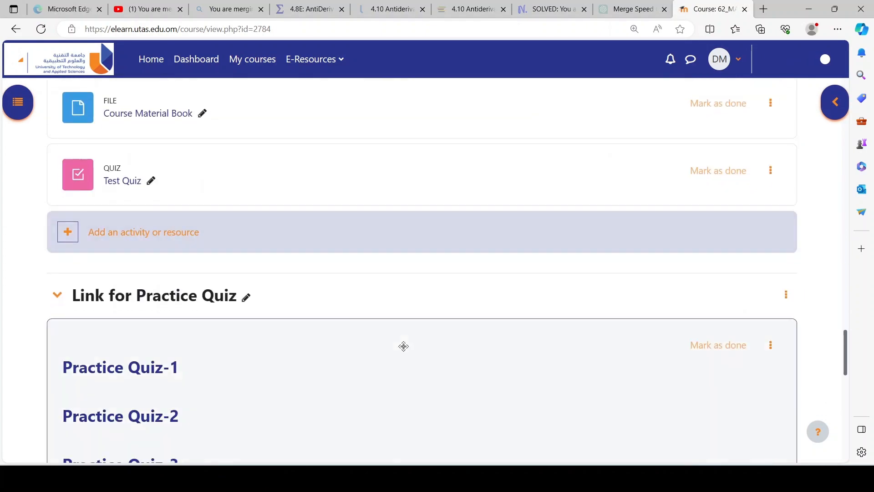
scroll(205, 305, up, 4)
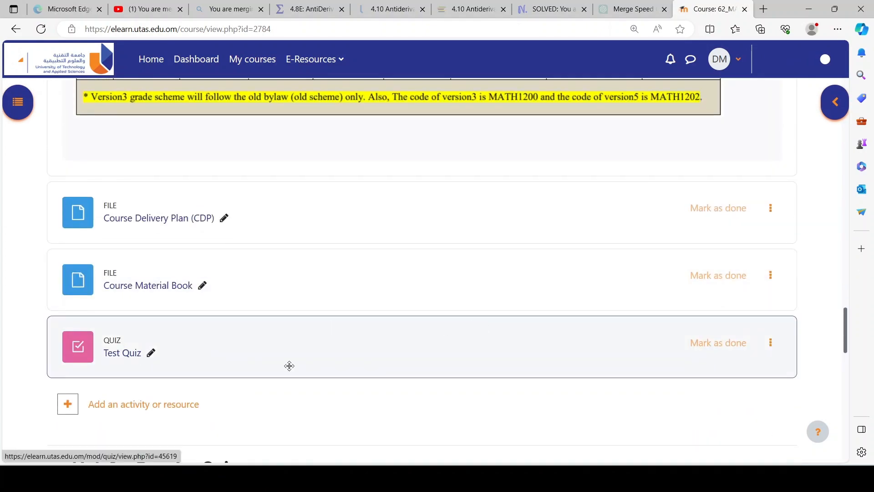
scroll(259, 343, down, 9)
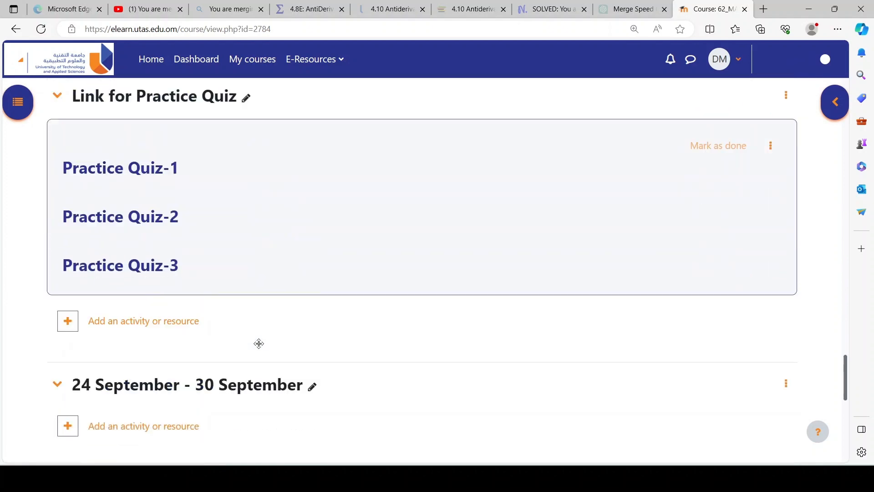
scroll(258, 343, down, 5)
scroll(370, 339, down, 4)
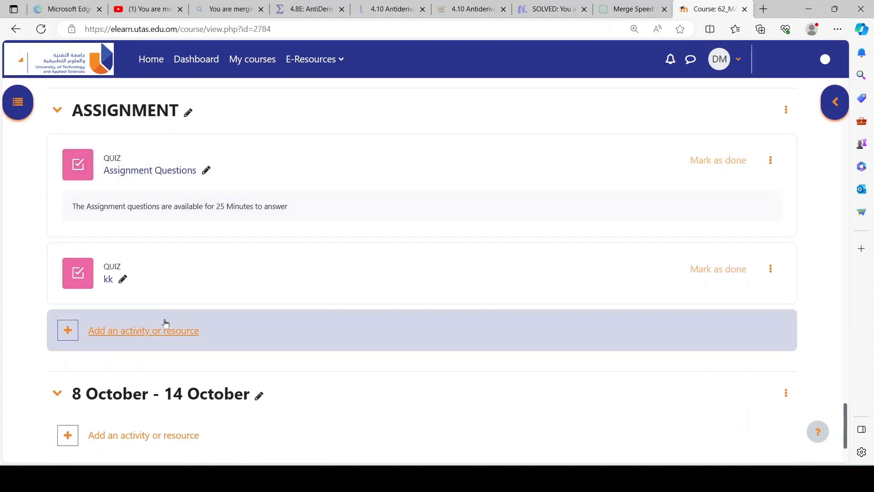
click(108, 284)
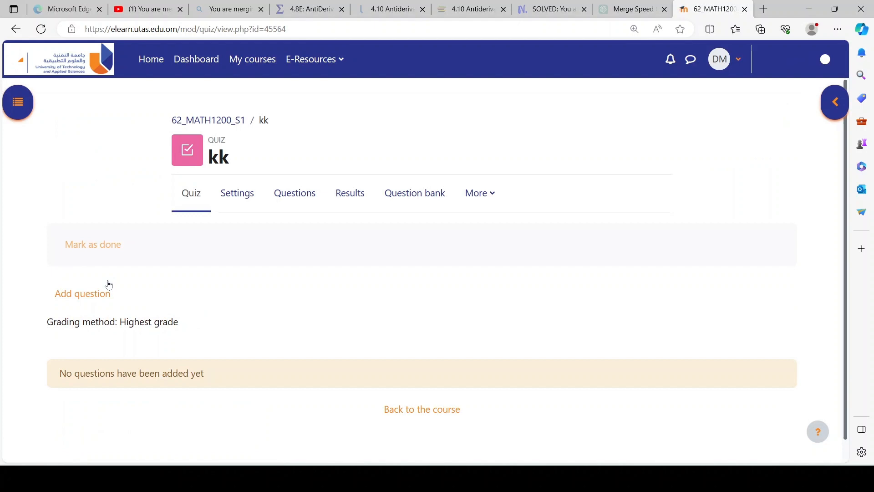
click(491, 196)
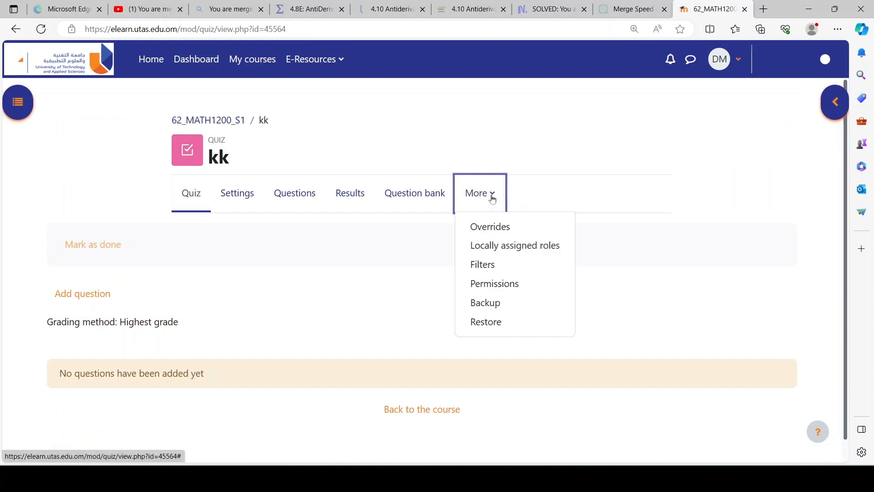
click(495, 326)
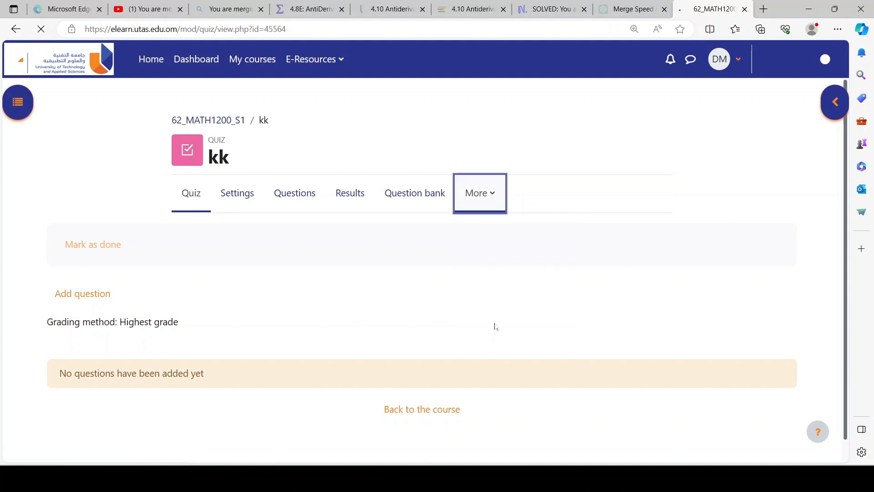
scroll(495, 326, down, 2)
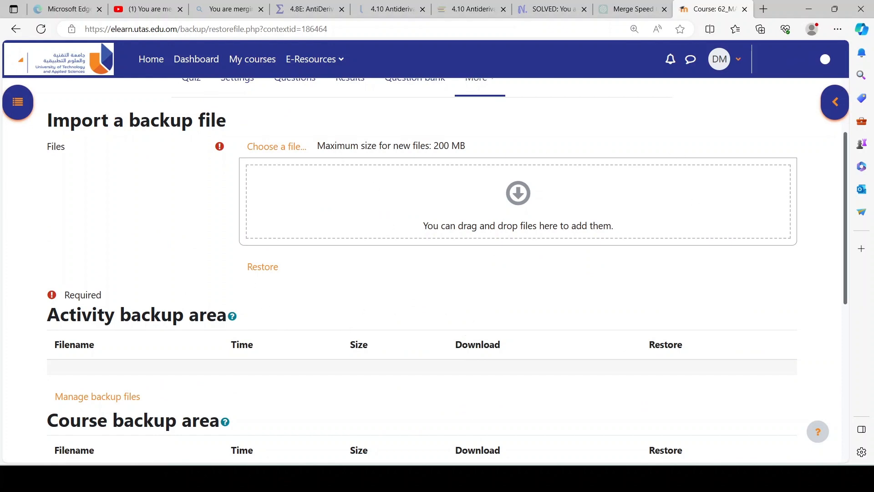
mouse_move(526, 478)
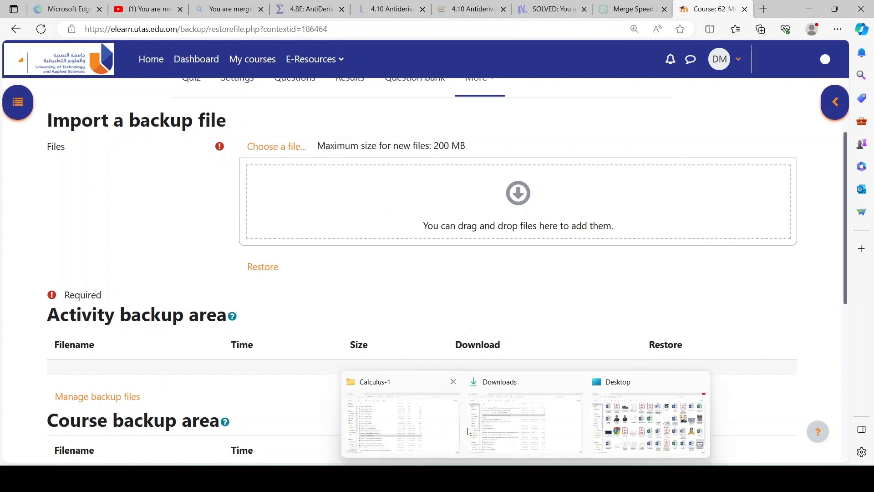
click(524, 422)
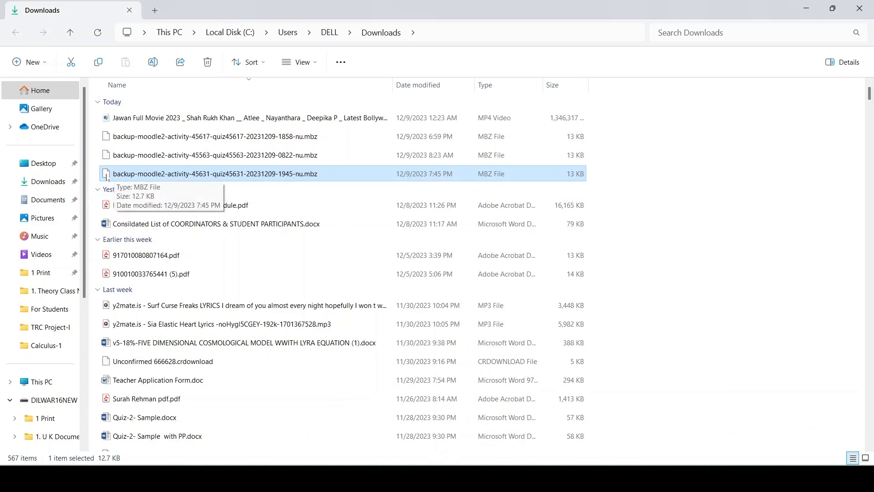
drag(108, 178, 543, 224)
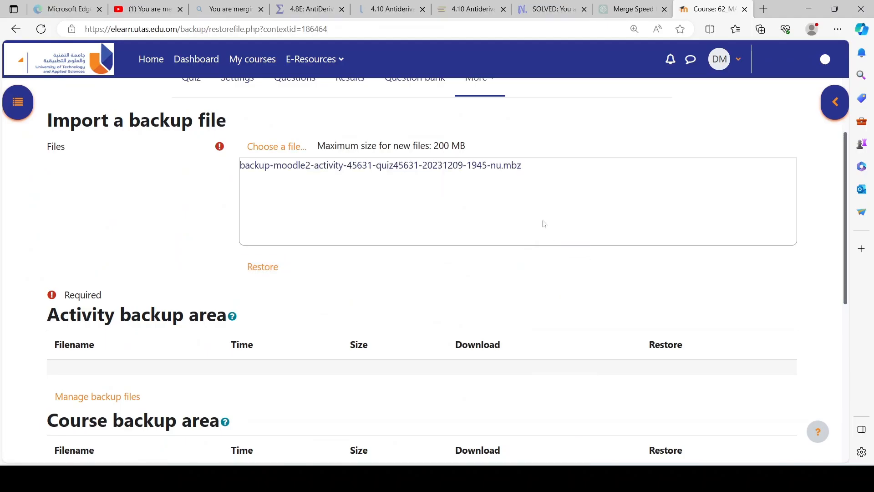
click(260, 271)
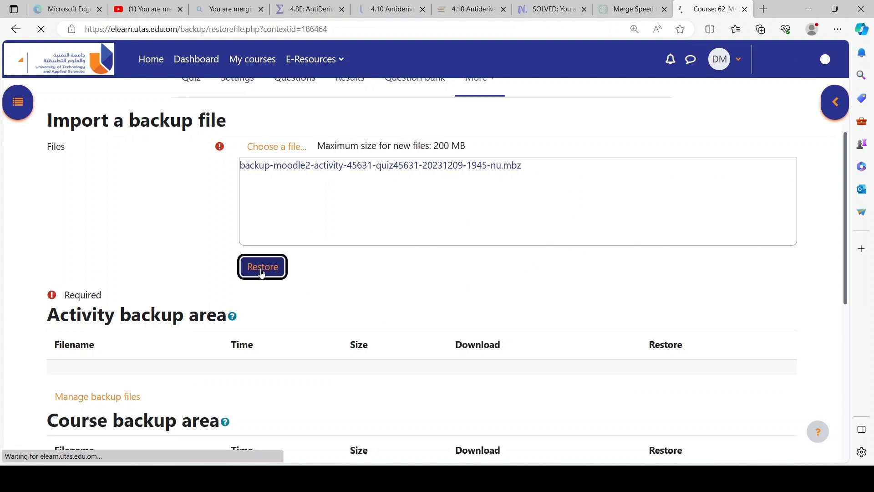
scroll(310, 241, down, 12)
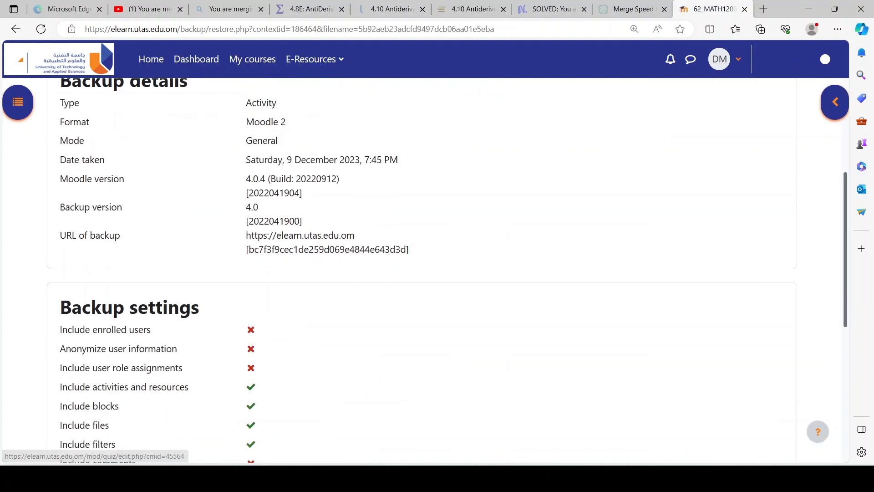
click(417, 401)
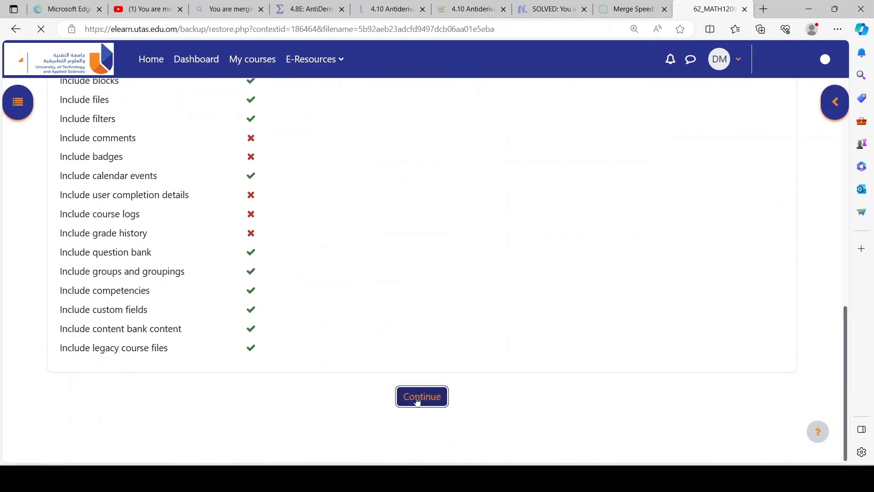
Step: Search the existing courses for MATH1200 as the restore destination
scroll(273, 310, down, 2)
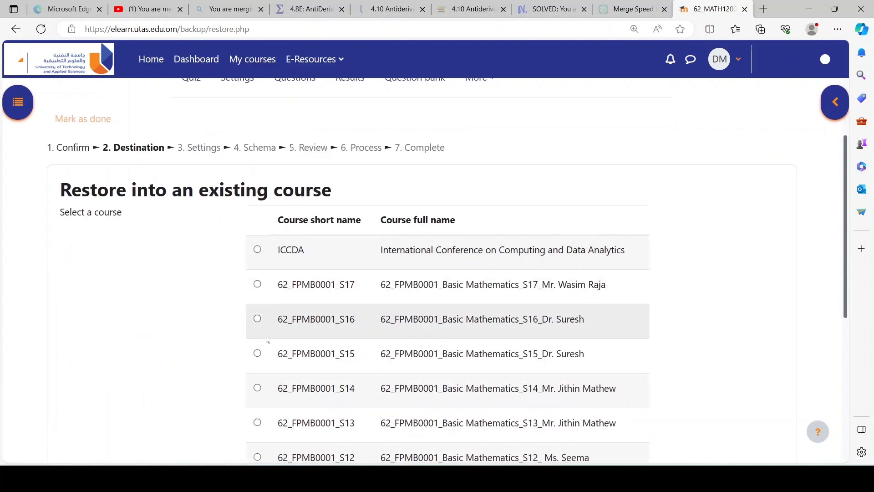
scroll(266, 339, down, 3)
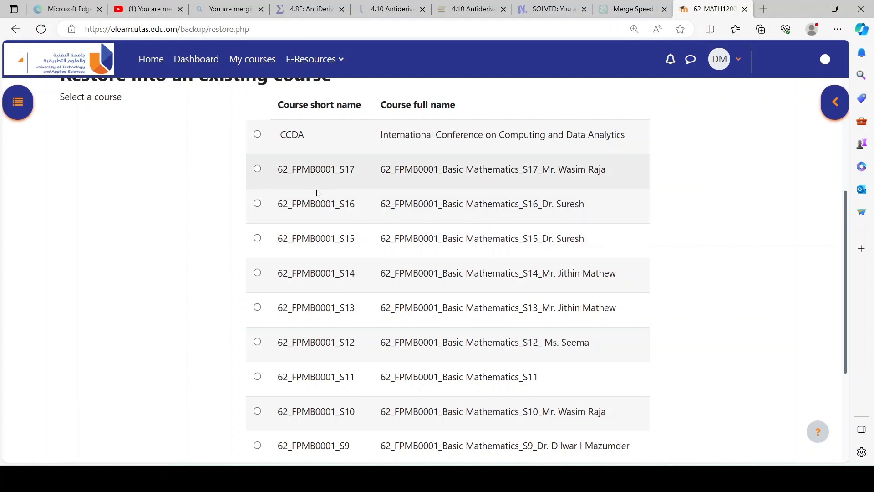
scroll(321, 200, down, 4)
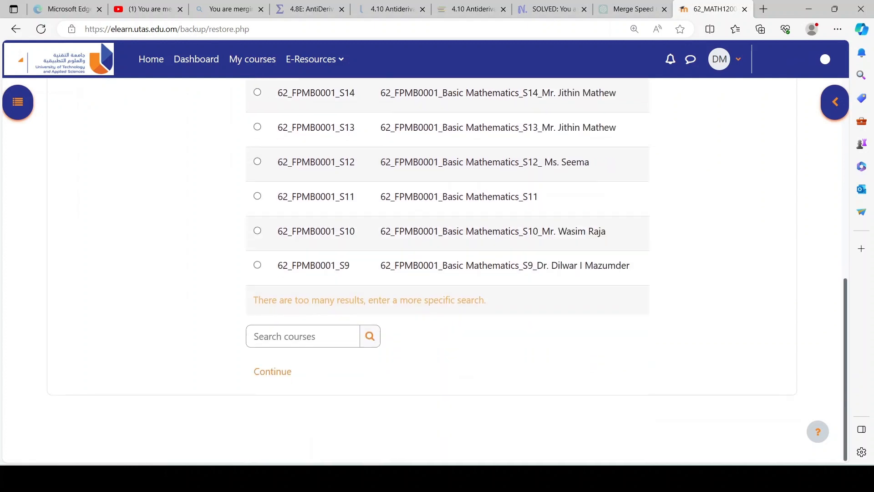
click(302, 337)
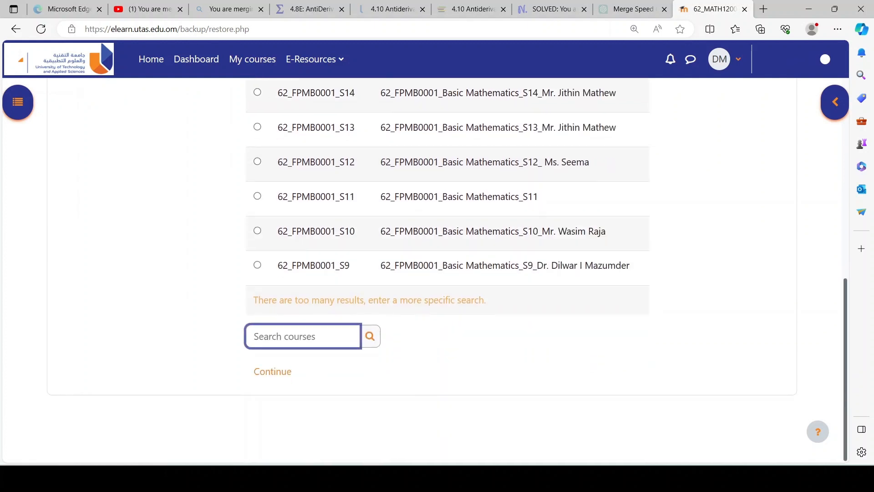
text(MATH1200)
key(Return)
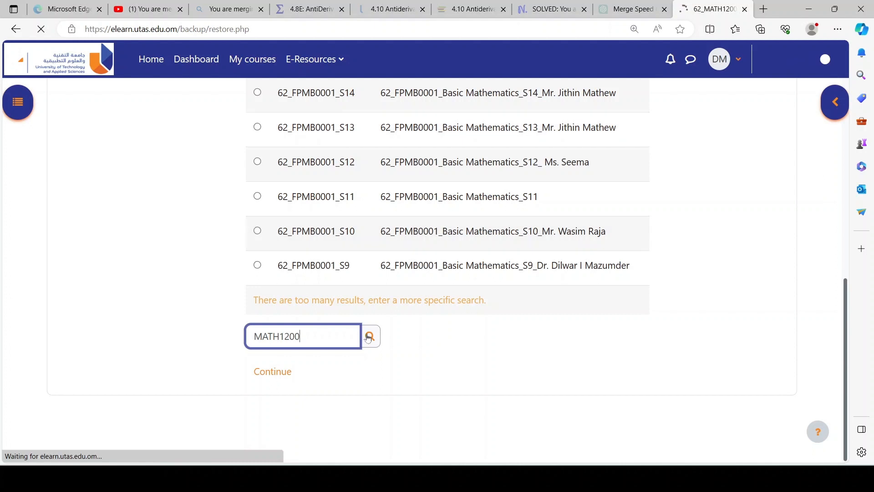
Step: Choose the 62_MATH1200_S1 Calculus-1 course as the restore destination and continue to the restore settings
scroll(410, 302, down, 2)
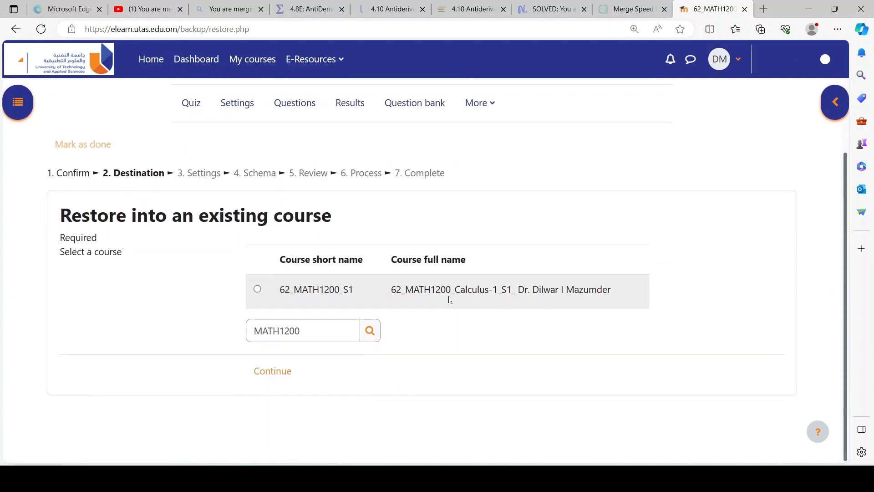
click(257, 290)
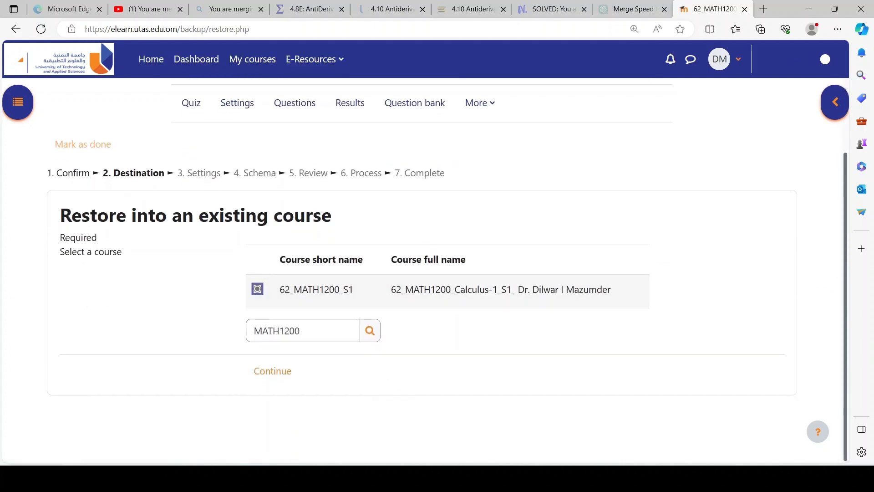
click(272, 370)
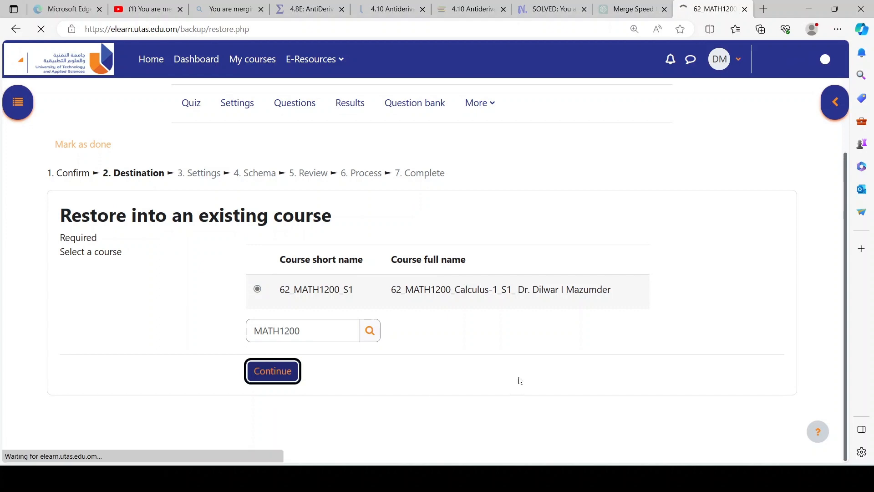
Step: Accept the default restore settings and keep Test Quiz 1 included in the restore schema
scroll(527, 370, down, 10)
scroll(279, 271, up, 5)
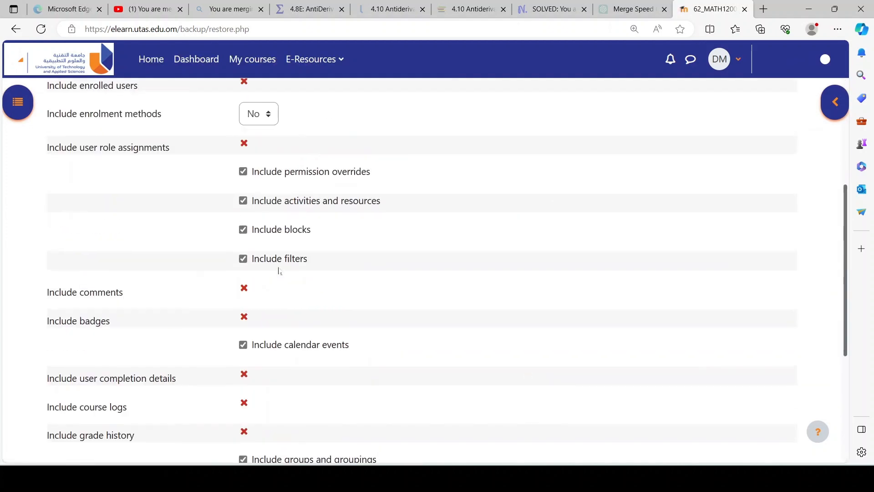
scroll(279, 272, up, 5)
scroll(412, 292, down, 10)
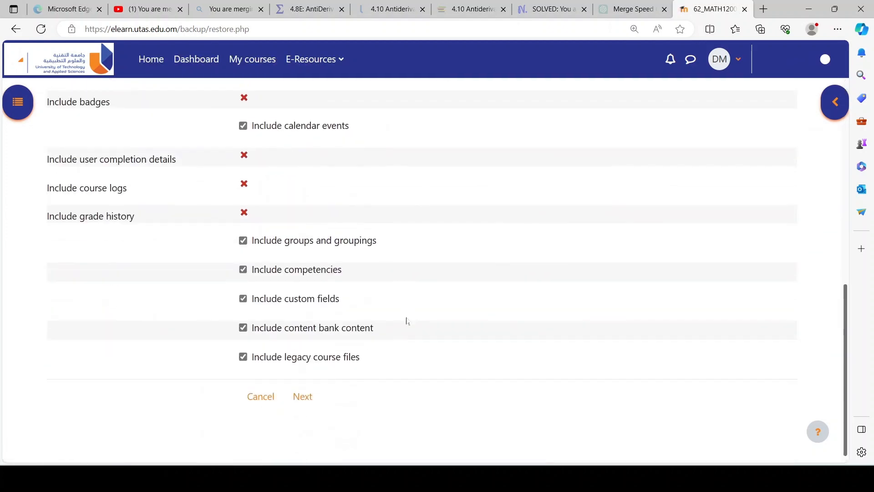
click(313, 392)
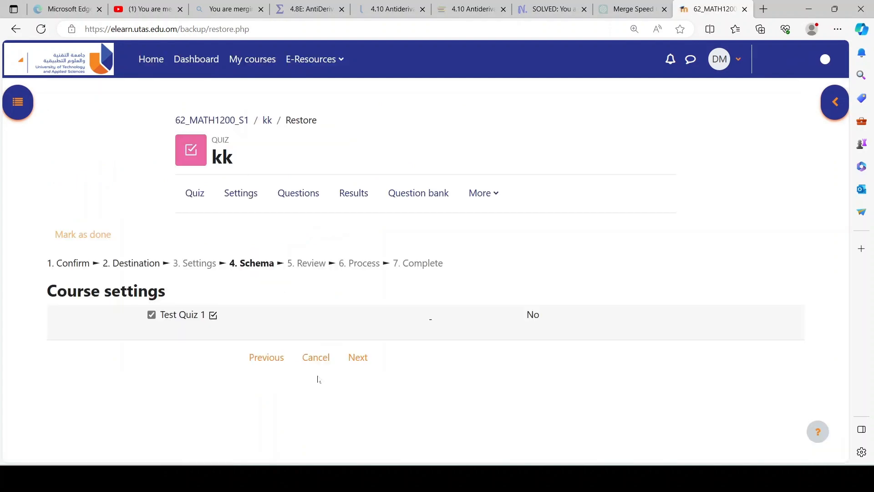
click(357, 364)
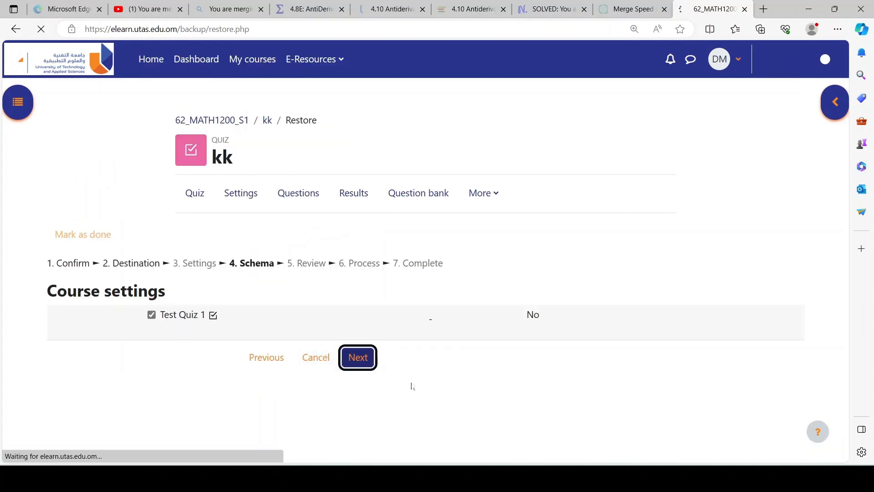
Step: Perform the restore of Test Quiz 1 from the review stage and continue to the restored course
scroll(409, 384, down, 10)
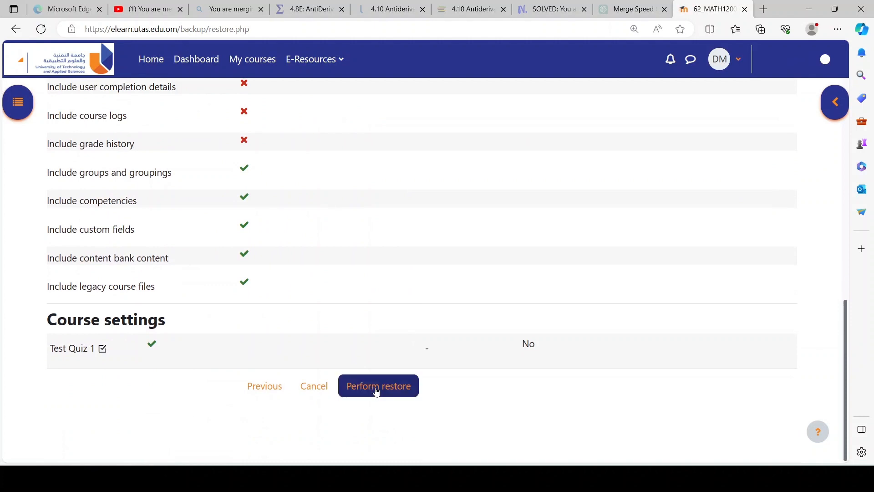
click(377, 391)
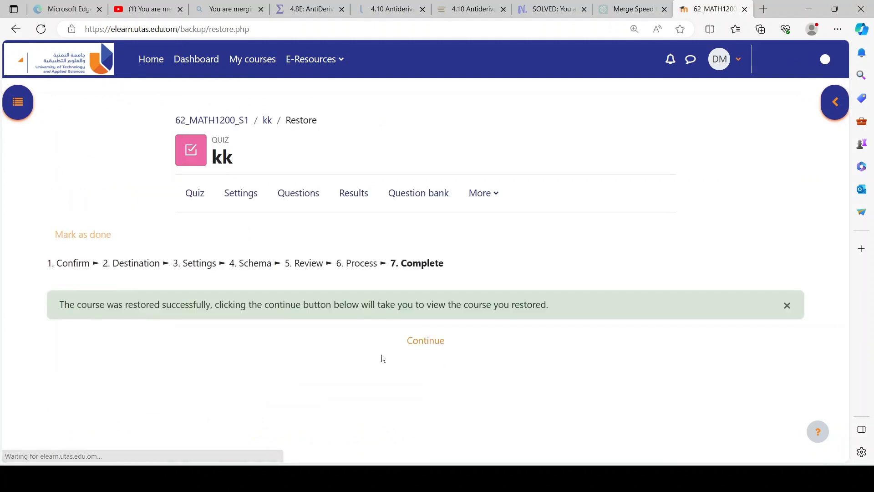
click(418, 345)
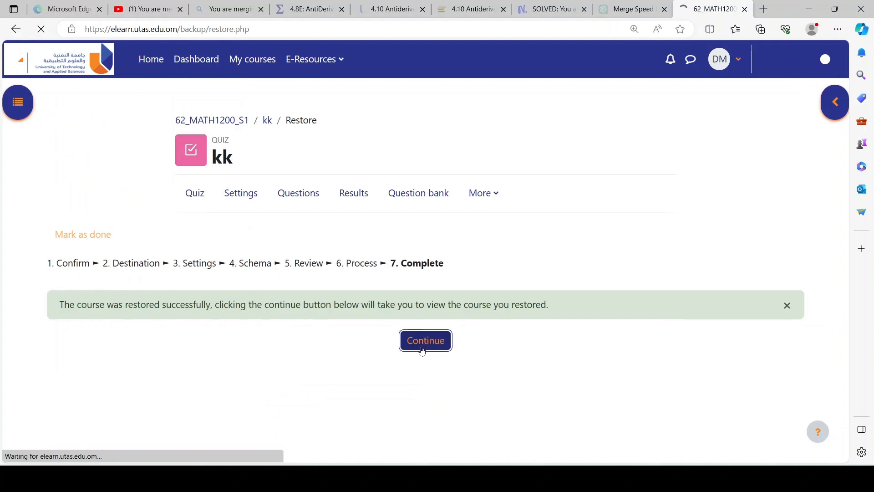
Step: Move the restored Test Quiz 1 into the Link for Practice Quiz section, below the Practice Quiz-1 to Practice Quiz-3 links
middle_click(418, 343)
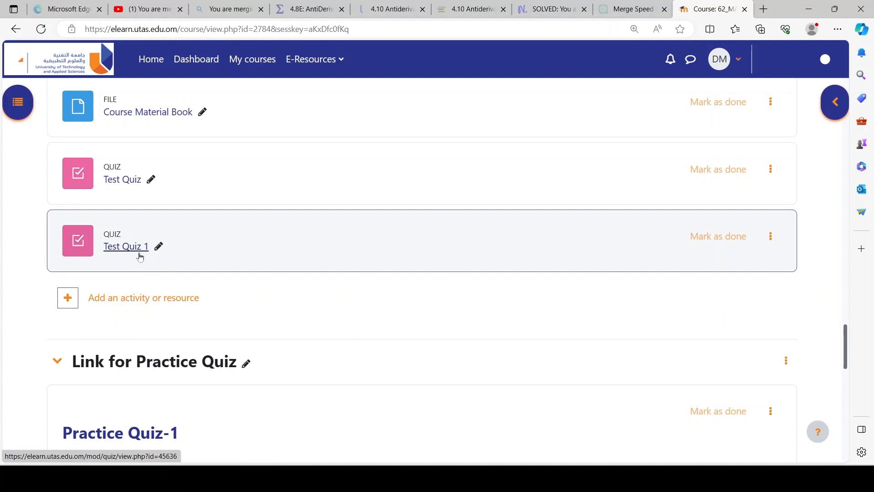
scroll(361, 328, up, 4)
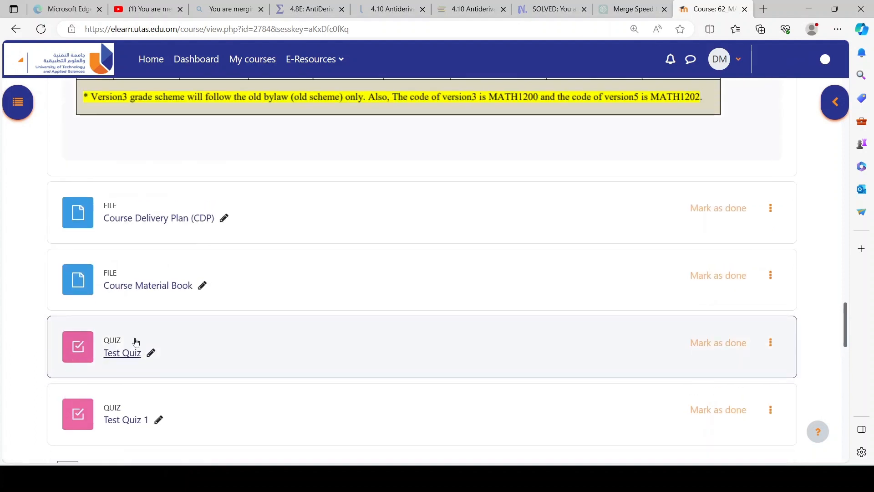
scroll(118, 314, down, 4)
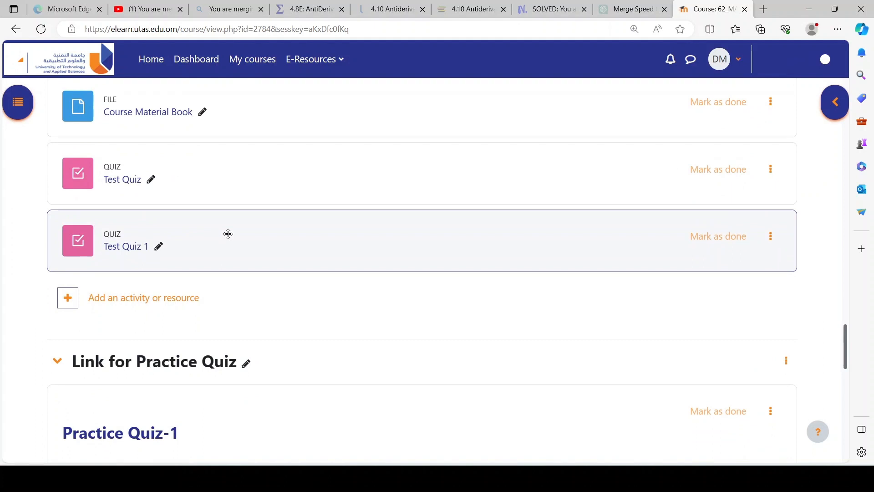
drag(228, 233, 187, 392)
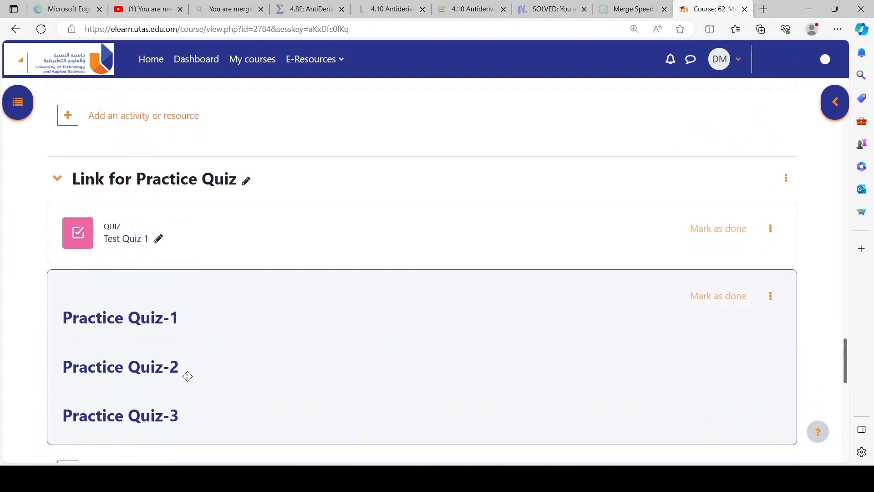
drag(200, 296, 194, 387)
scroll(195, 381, down, 5)
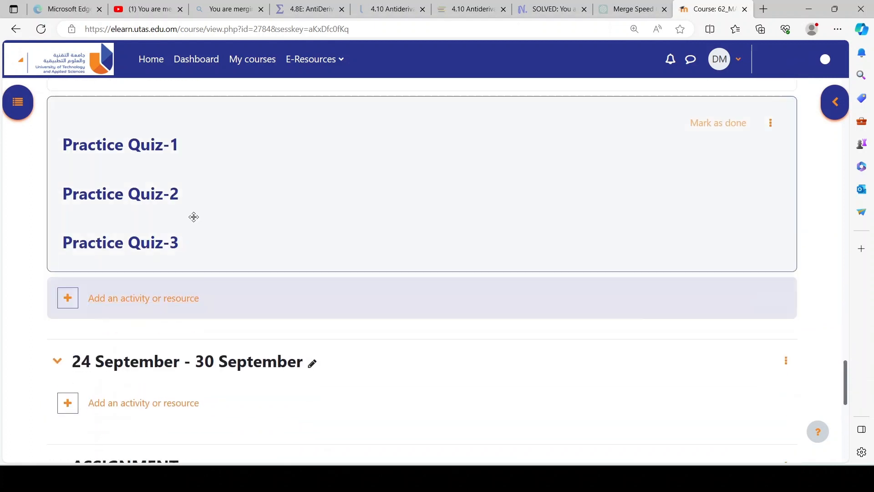
scroll(191, 221, up, 4)
drag(194, 189, 156, 398)
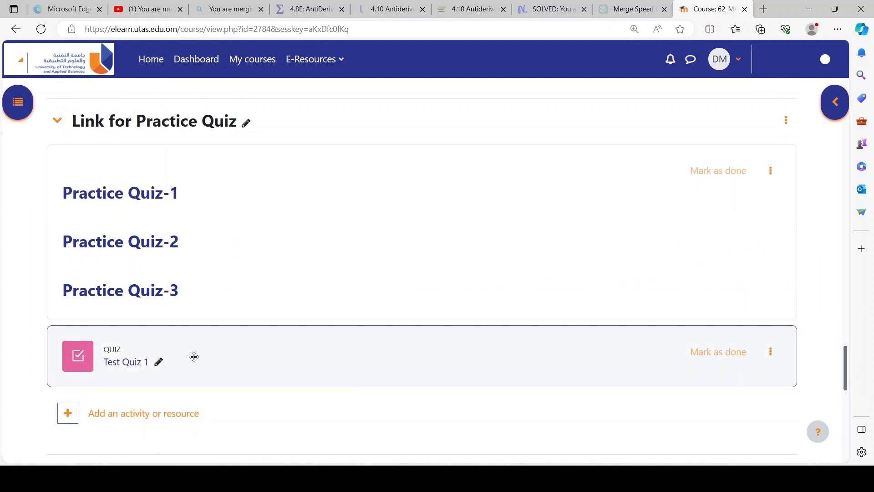
Step: Open Test Quiz 1 from the Link for Practice Quiz section and start a preview attempt
click(130, 367)
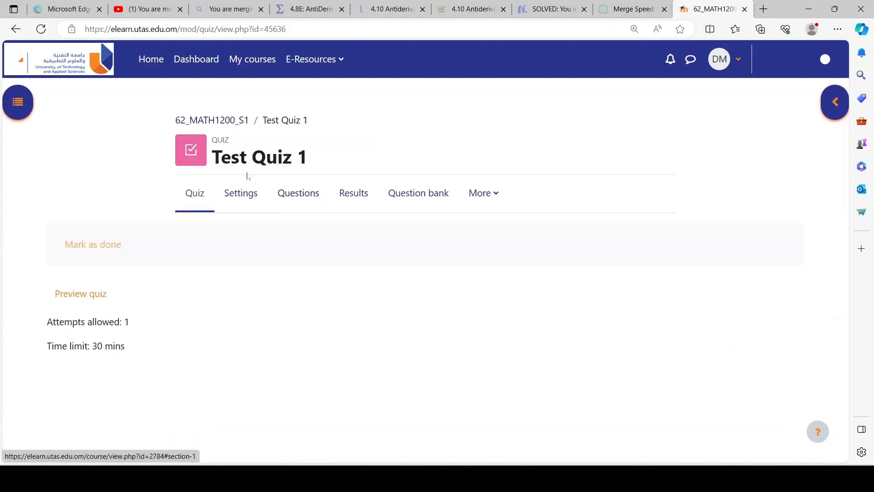
click(81, 293)
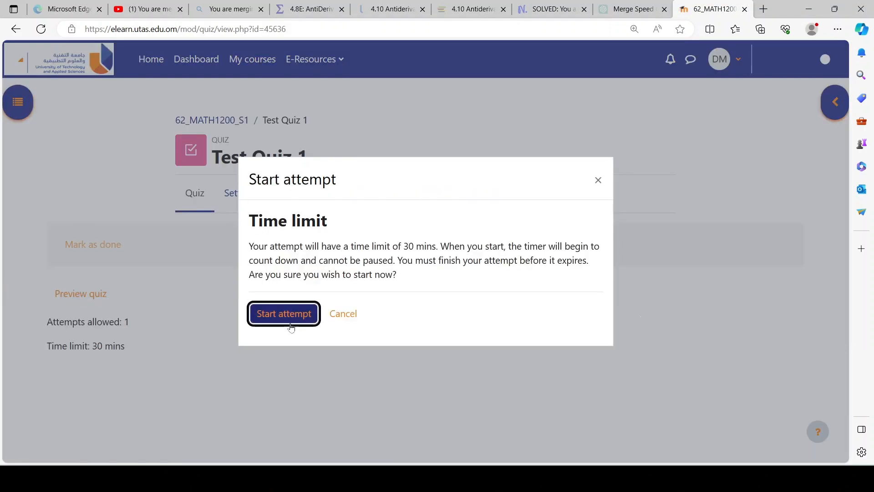
click(292, 324)
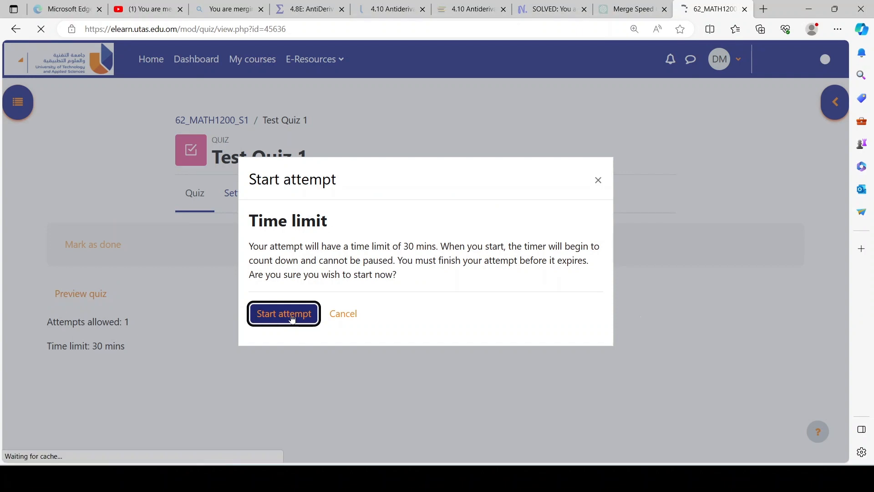